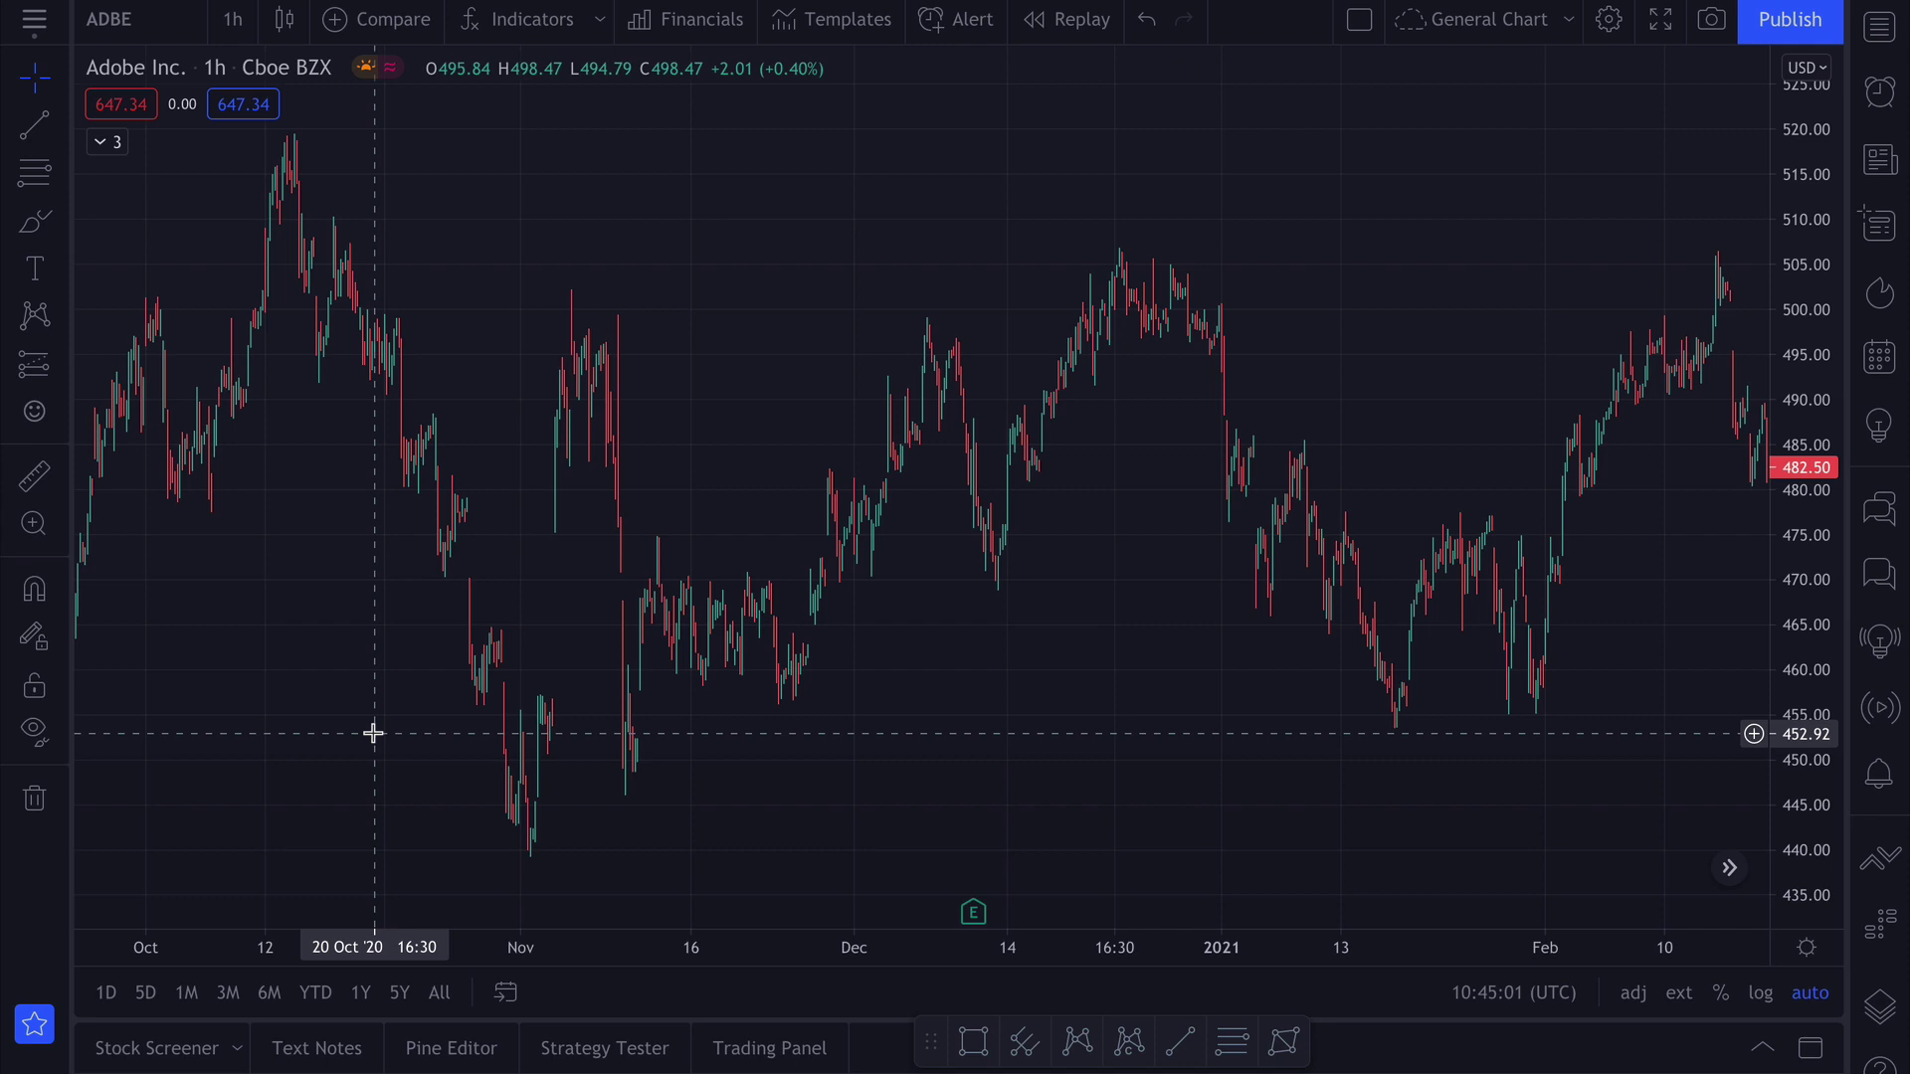
Draw an XABCD pattern on ADBE 1h from the early-November low to the mid-January low.
click(47, 323)
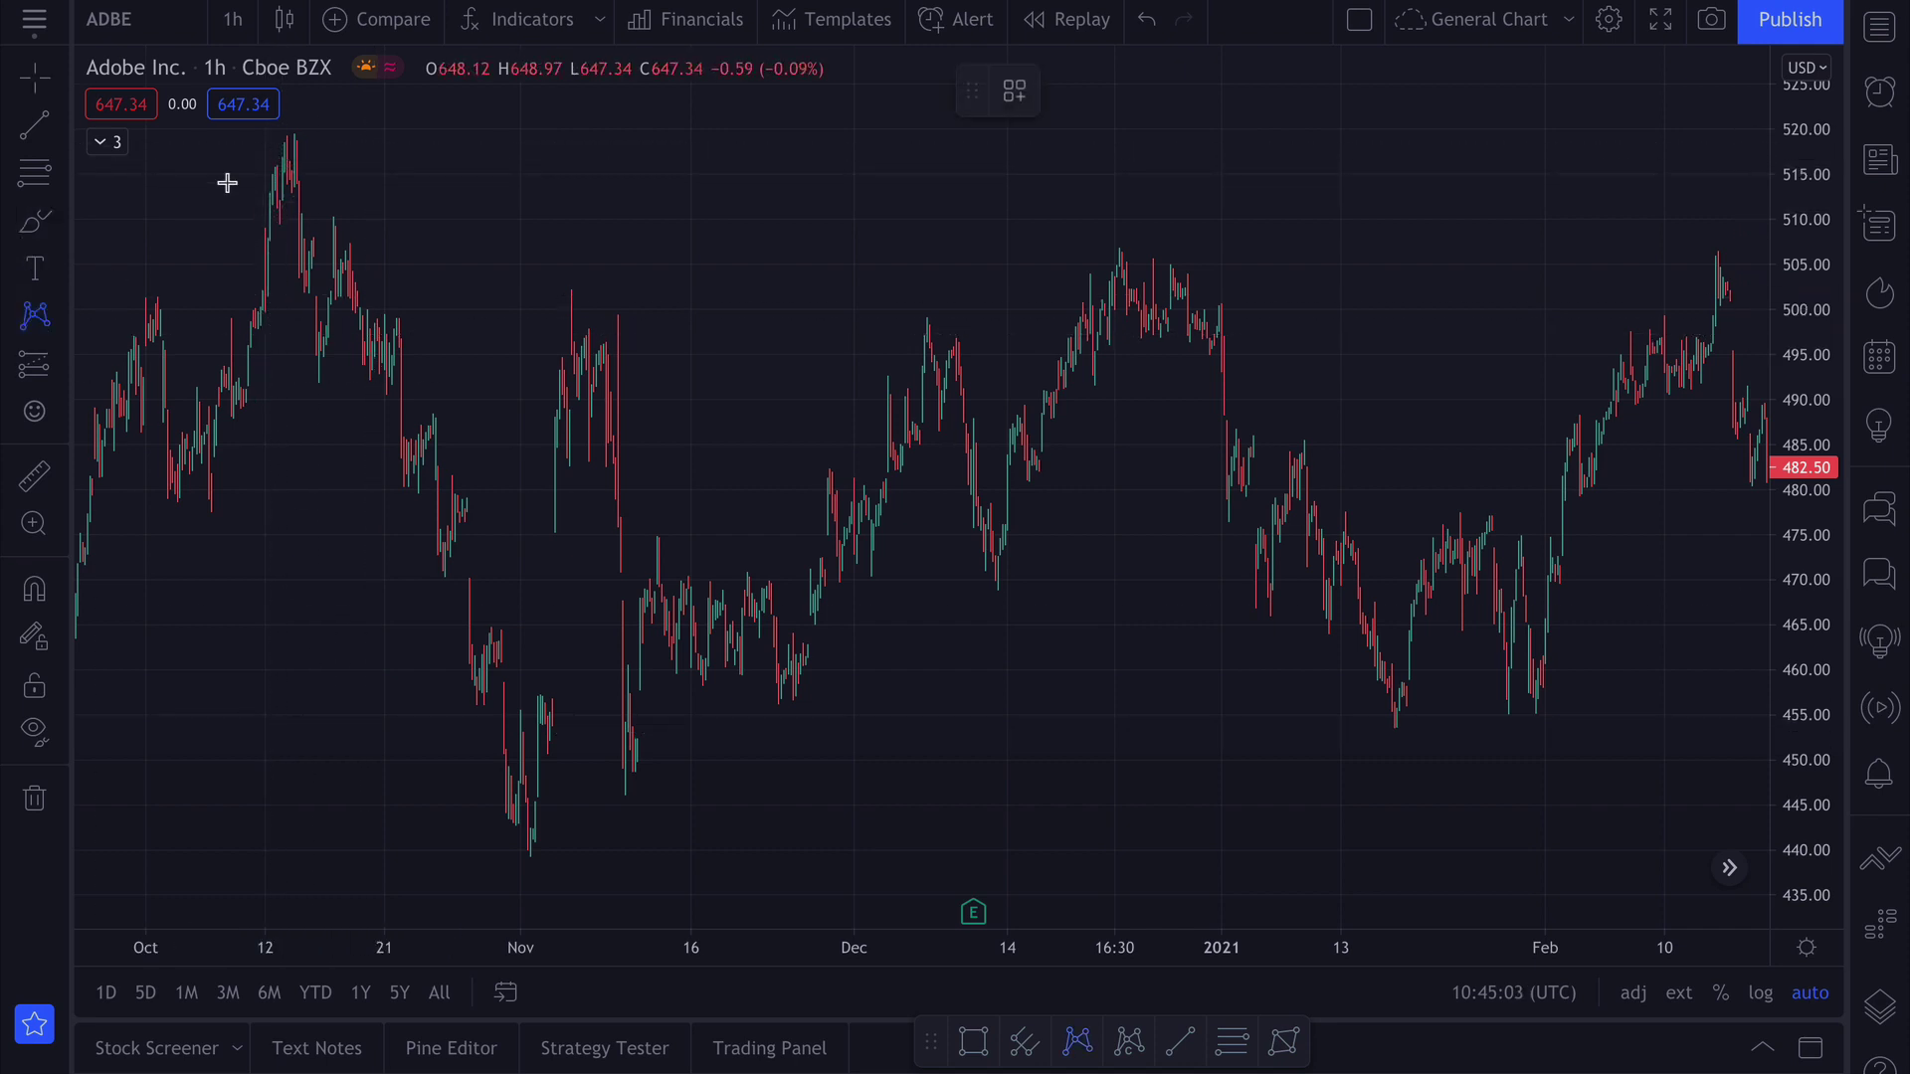
click(531, 852)
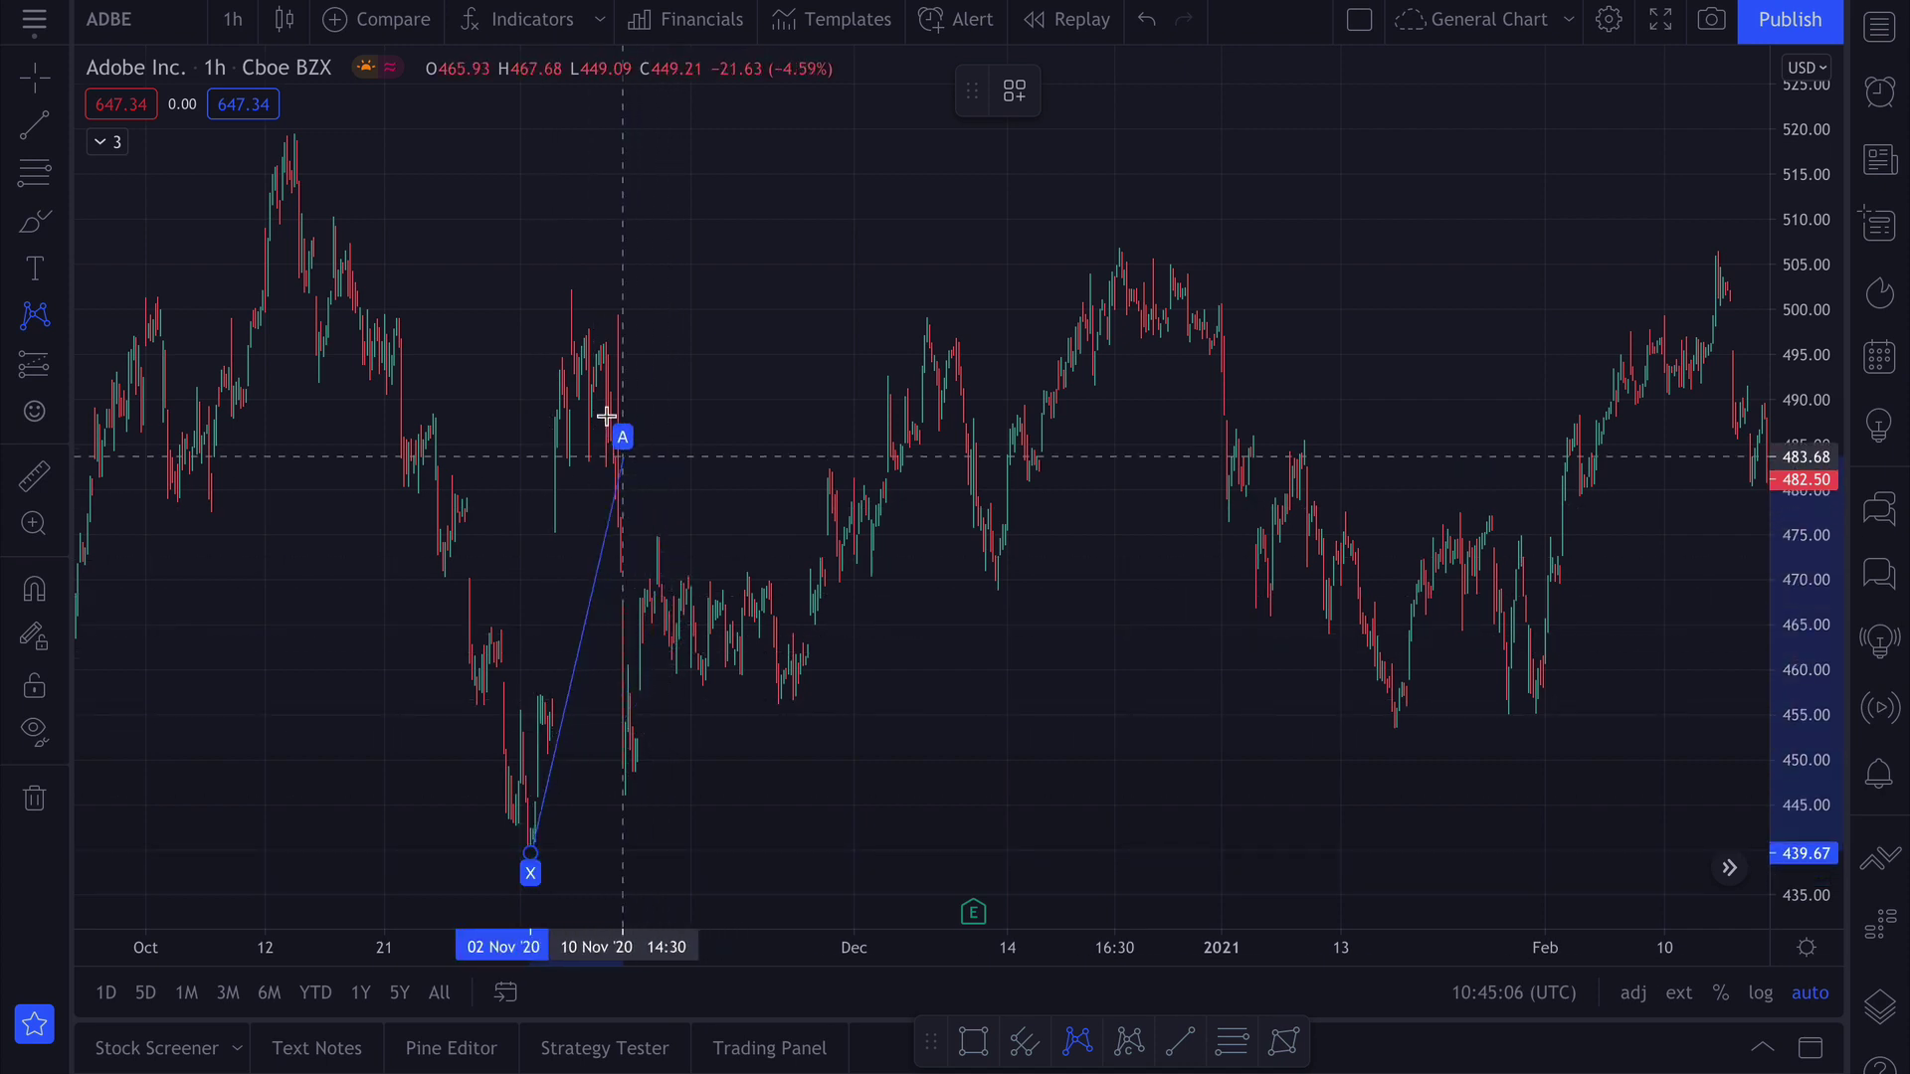
click(1124, 248)
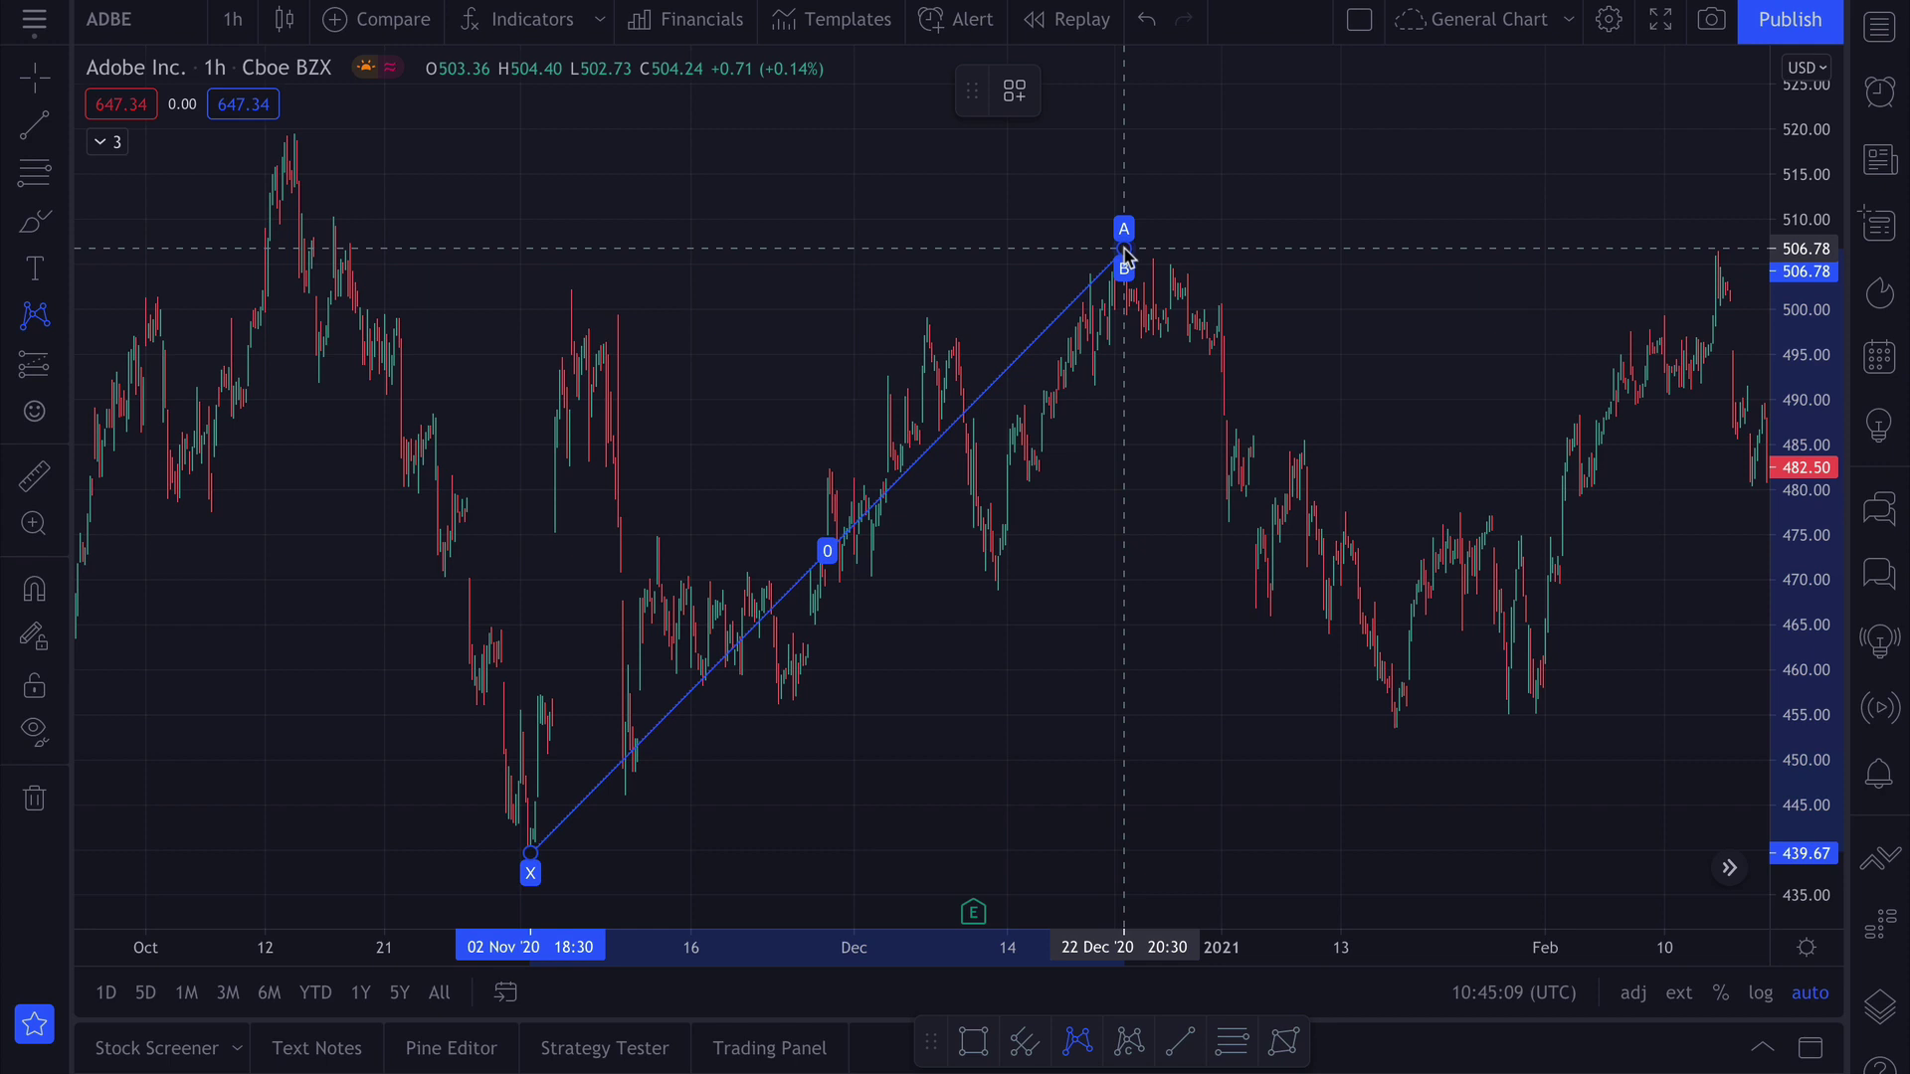
click(1268, 611)
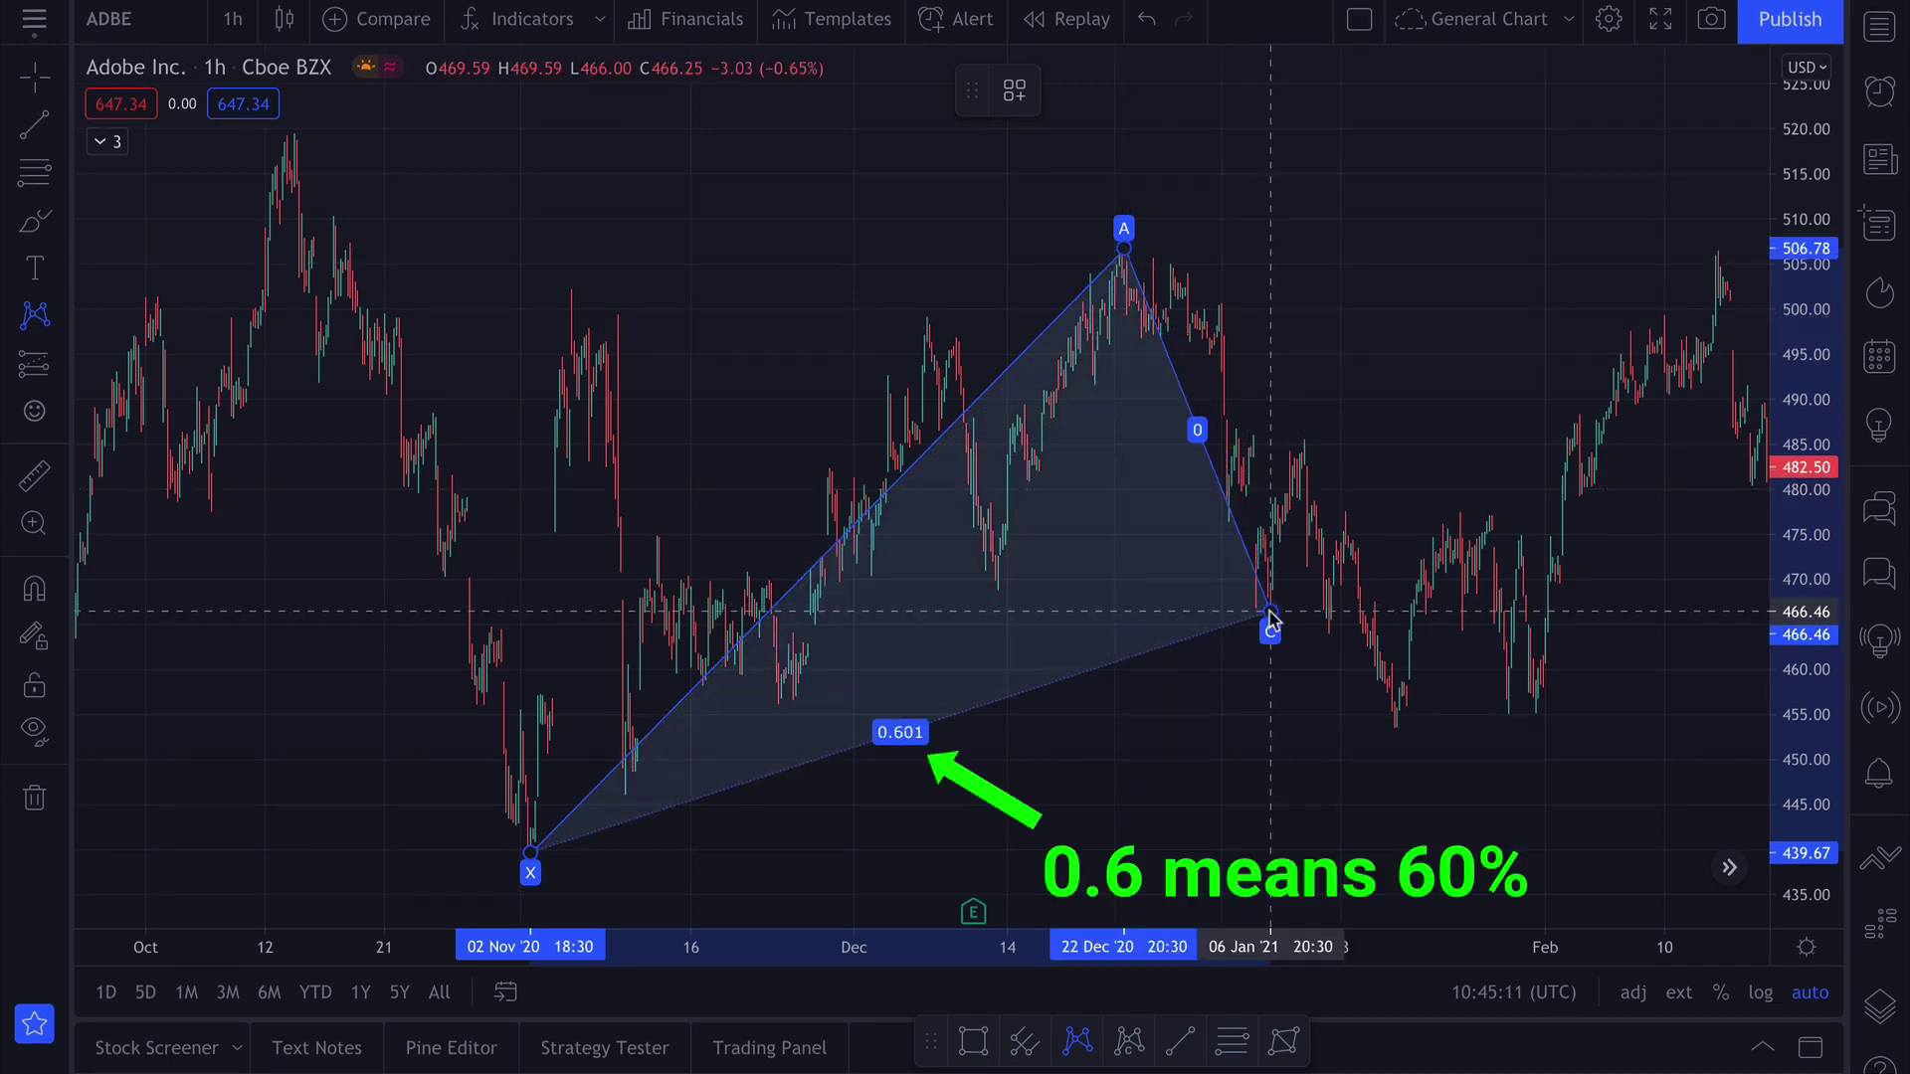
click(1314, 438)
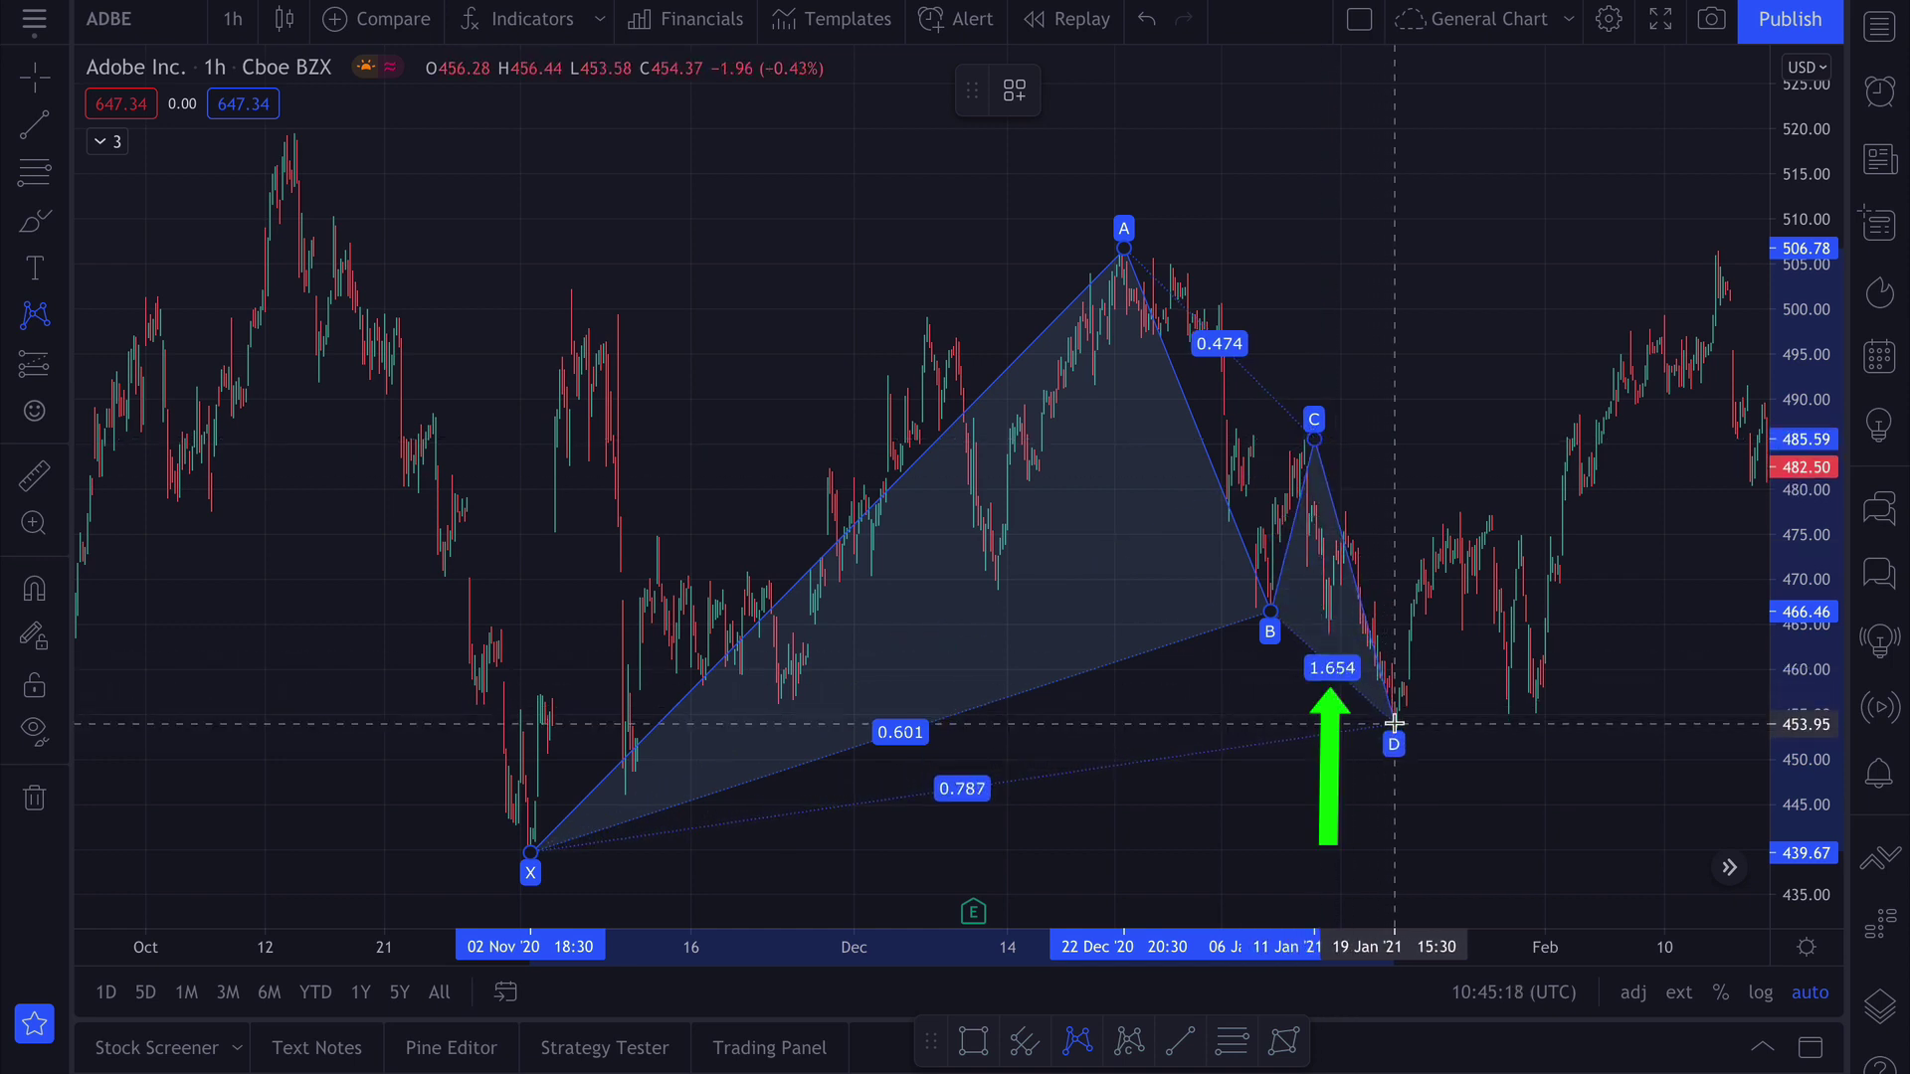
click(1395, 725)
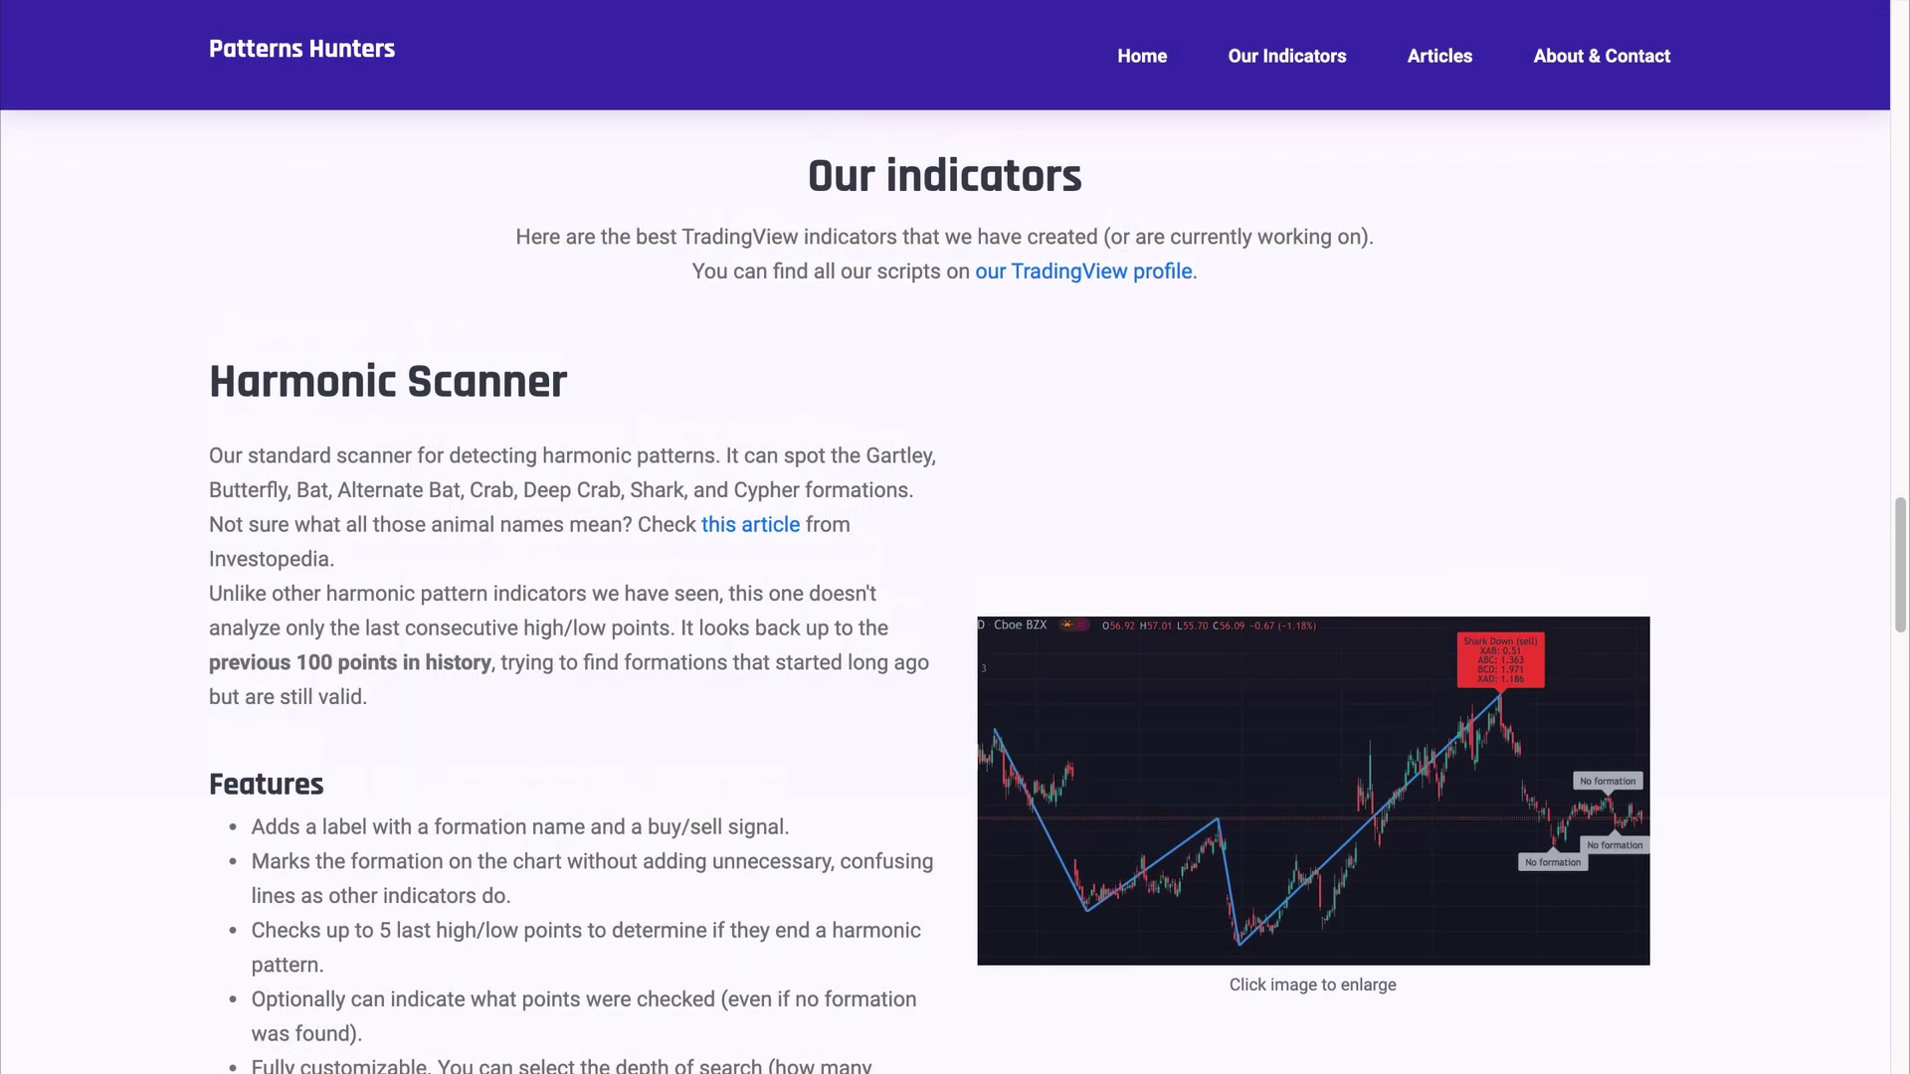
Scroll the Patterns Hunters indicators page through Harmonic Scanner, Scanner Pro and Harmonic Predictor.
scroll(930, 597, down, 9)
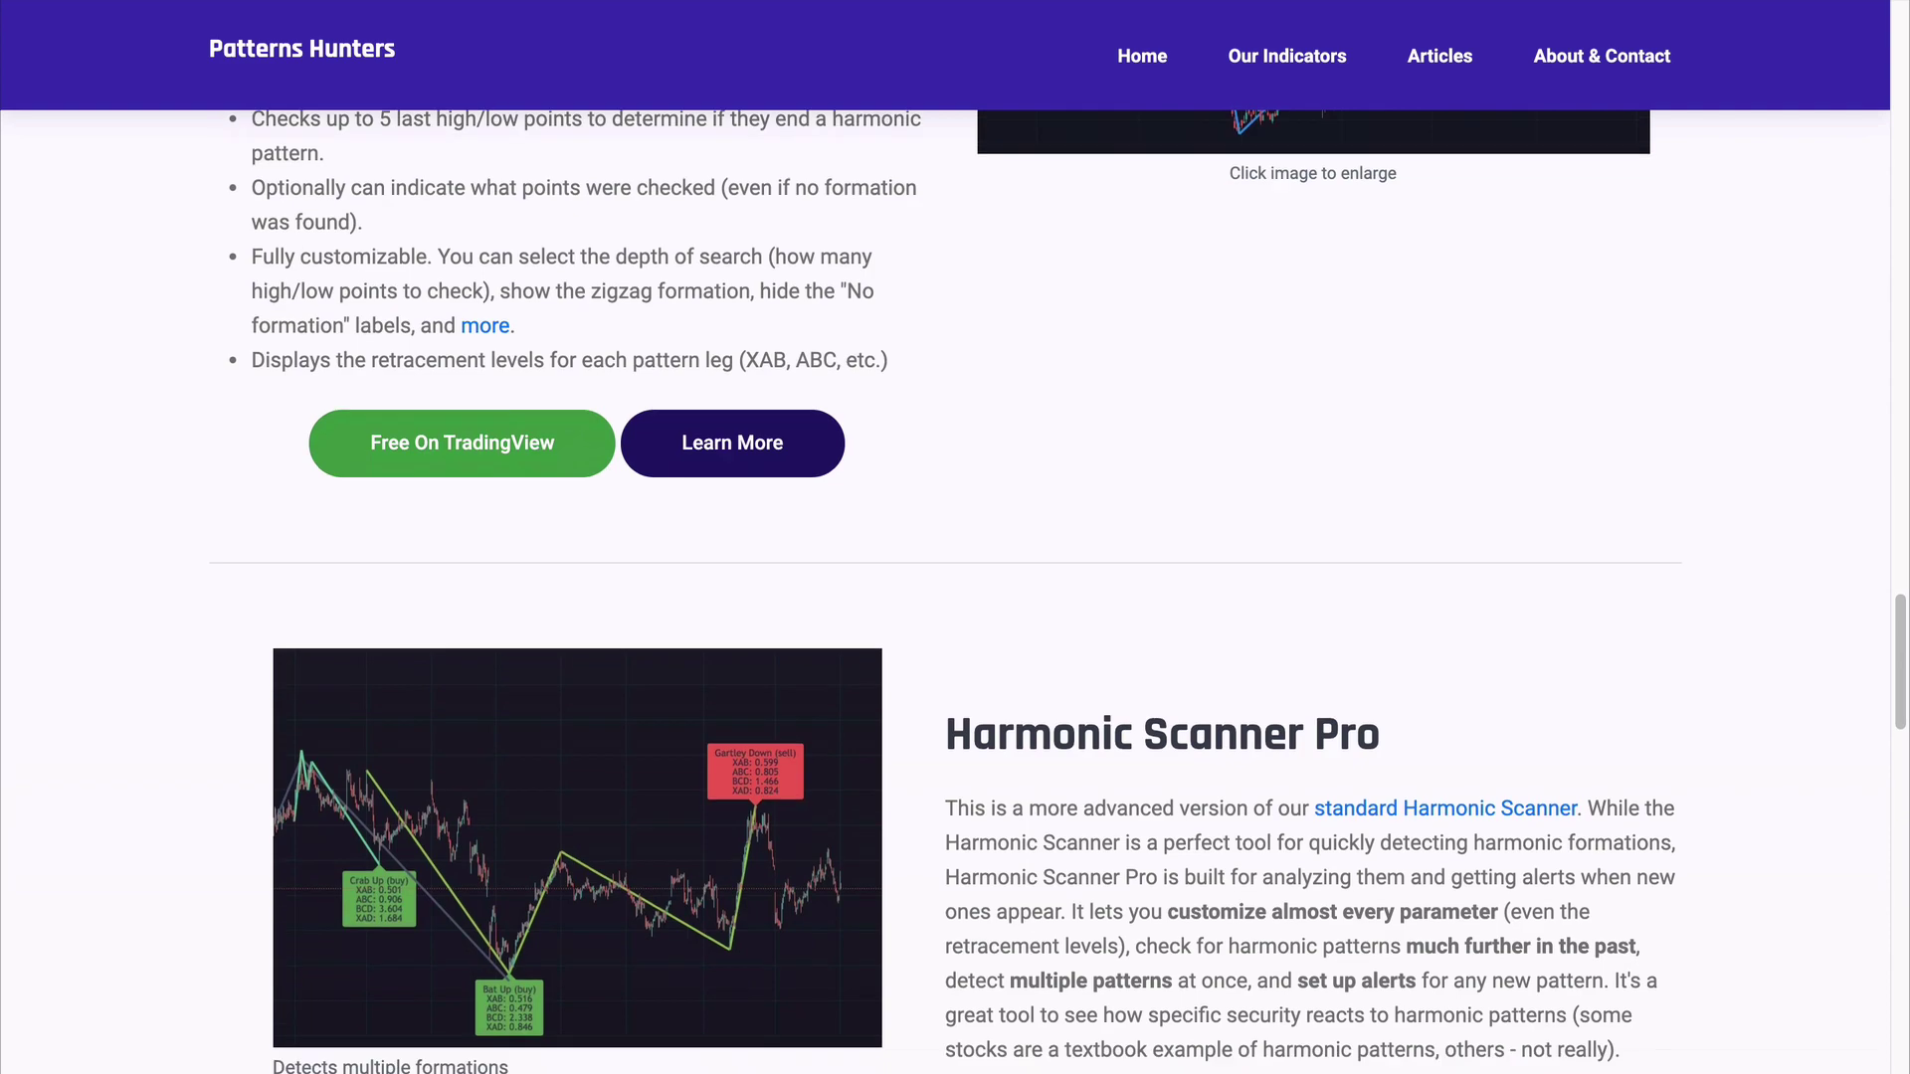
scroll(945, 596, down, 12)
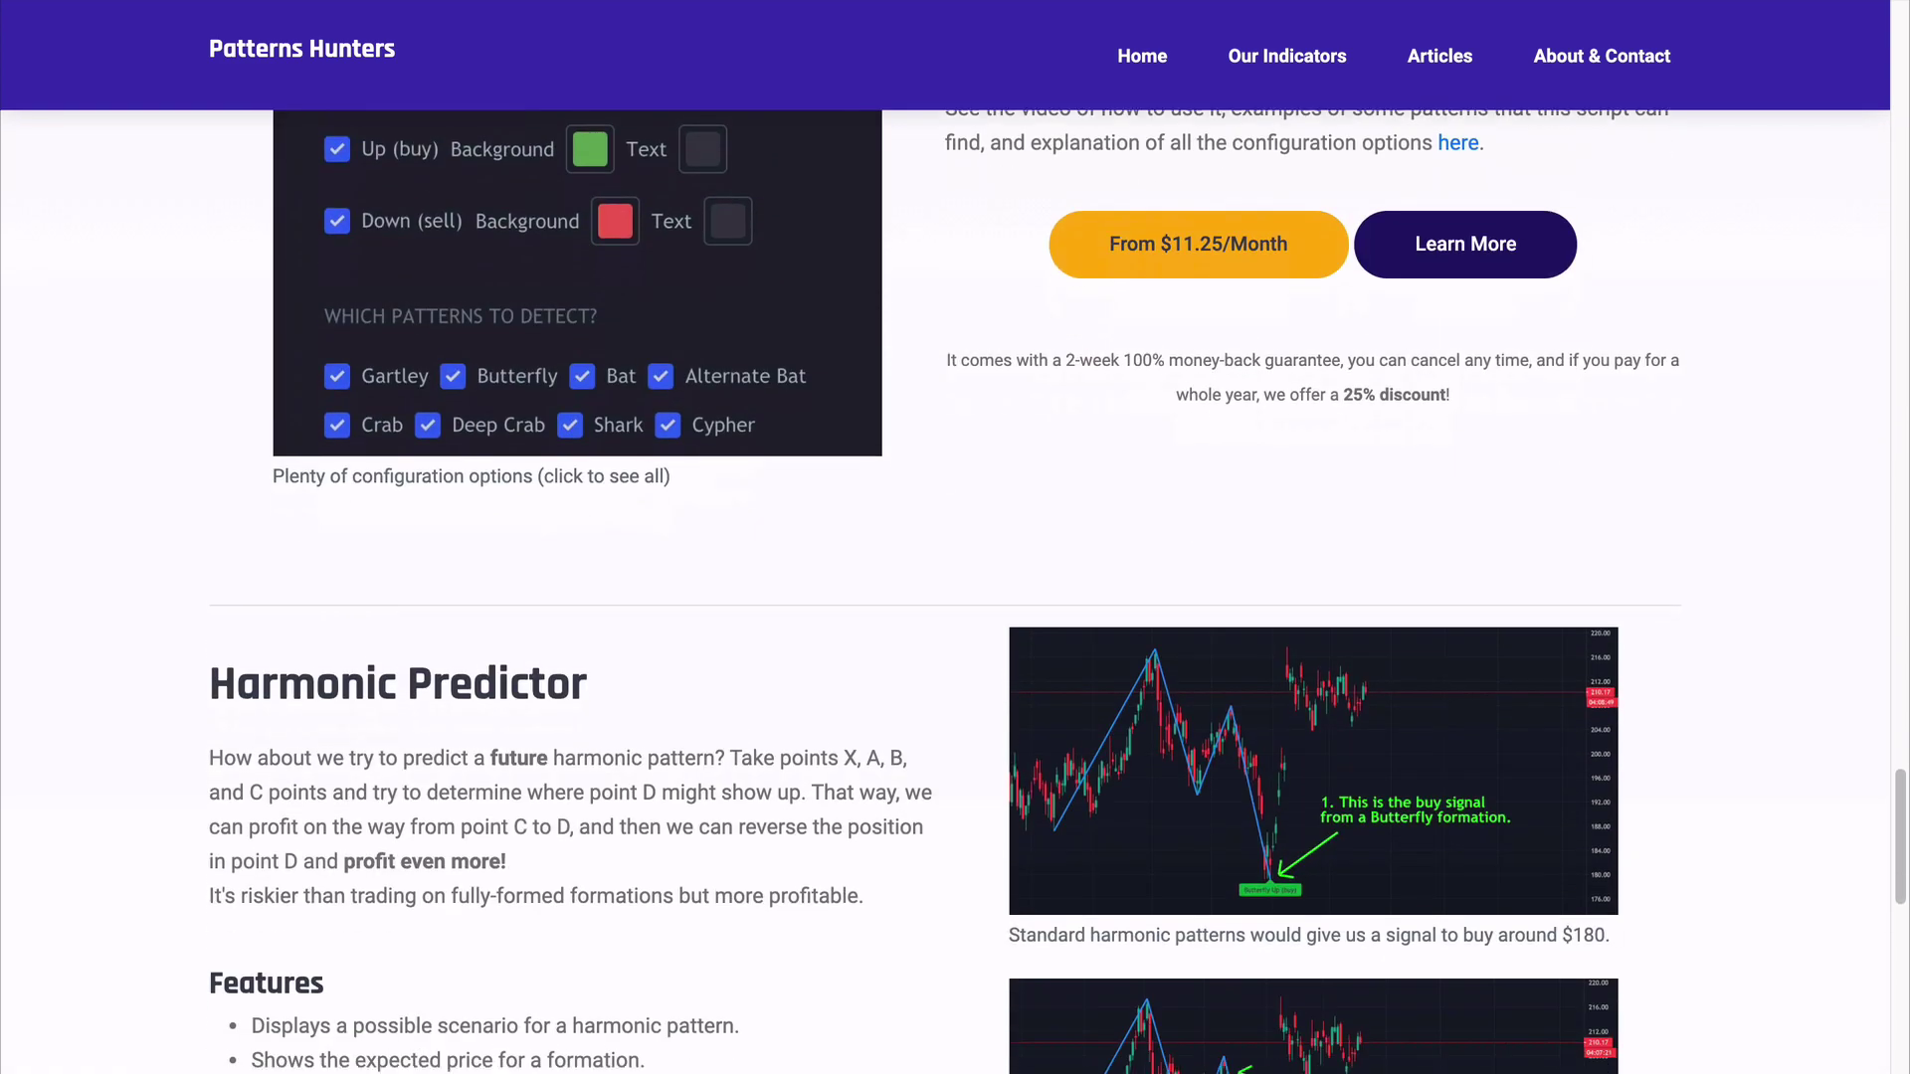
scroll(945, 597, down, 15)
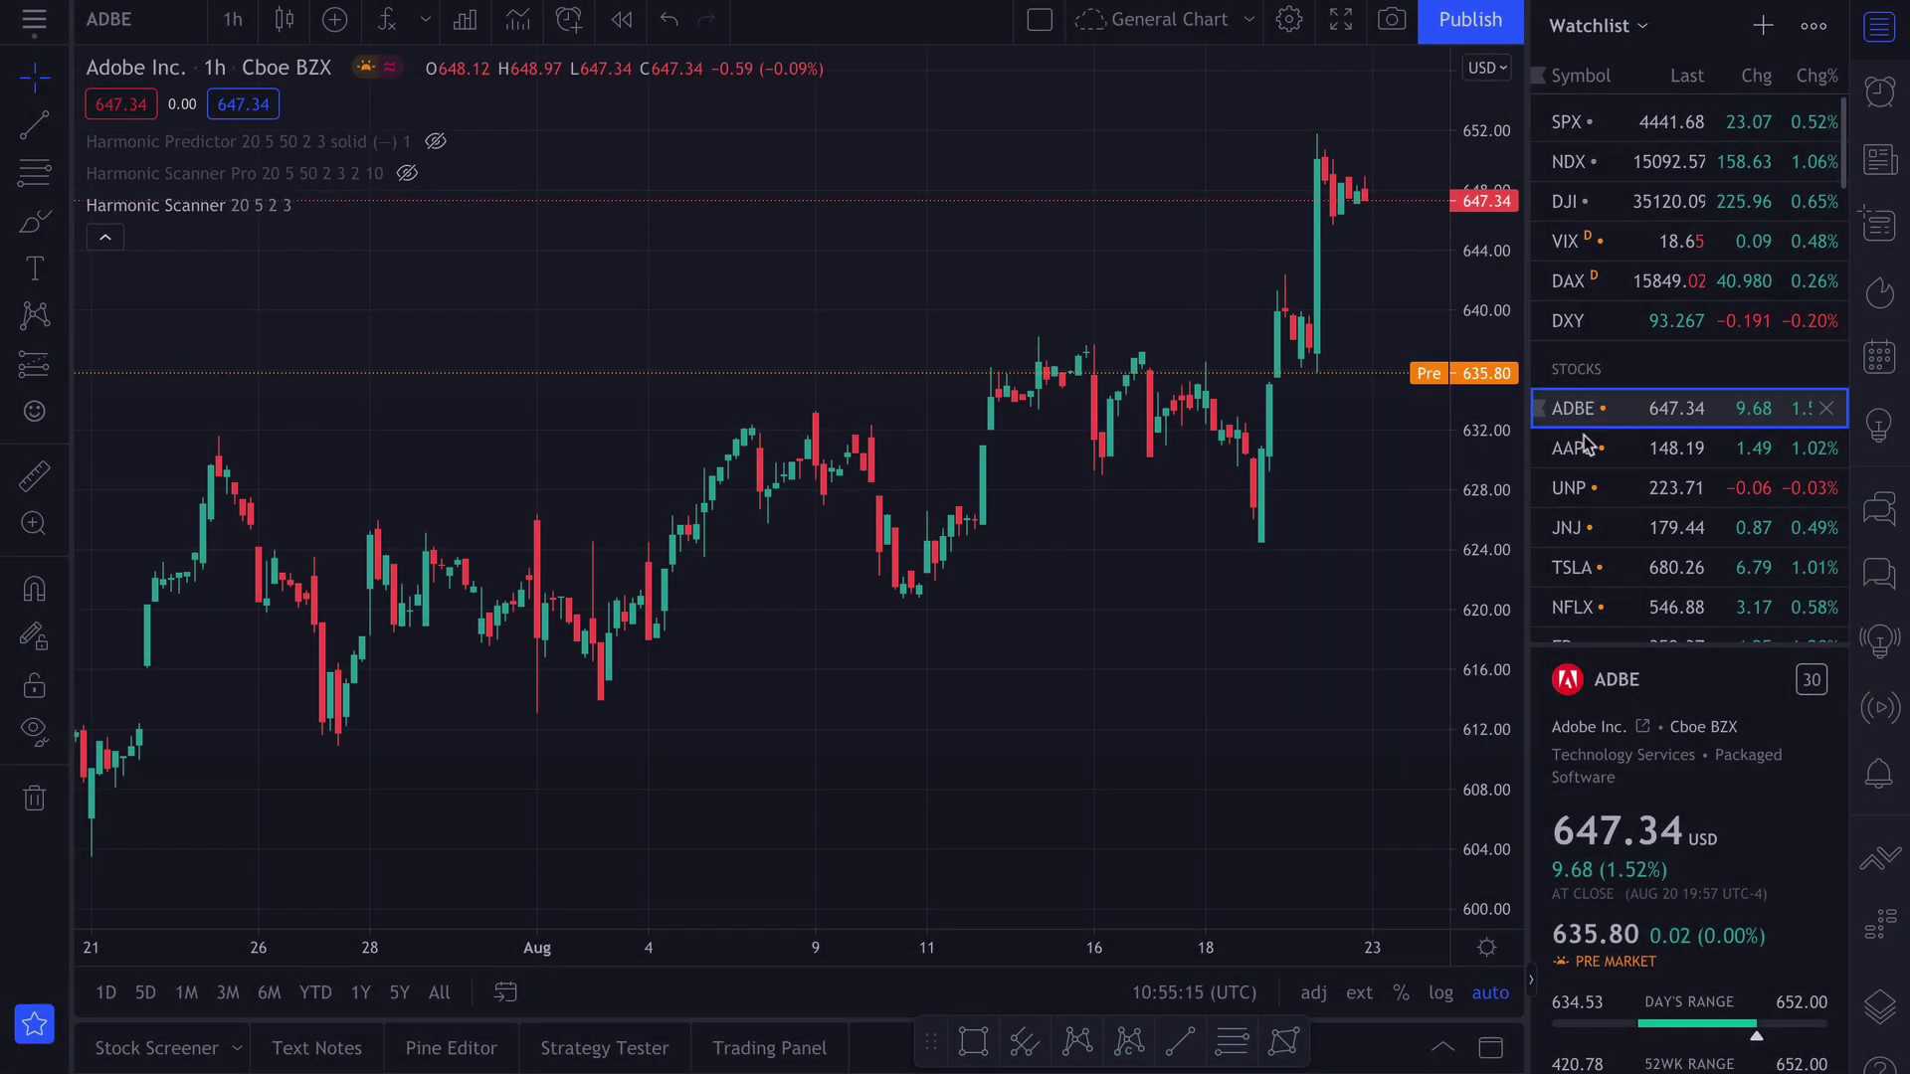
Review Harmonic Scanner labels on AAPL, UNP and JNJ, jumping JNJ to the latest bars.
click(1583, 458)
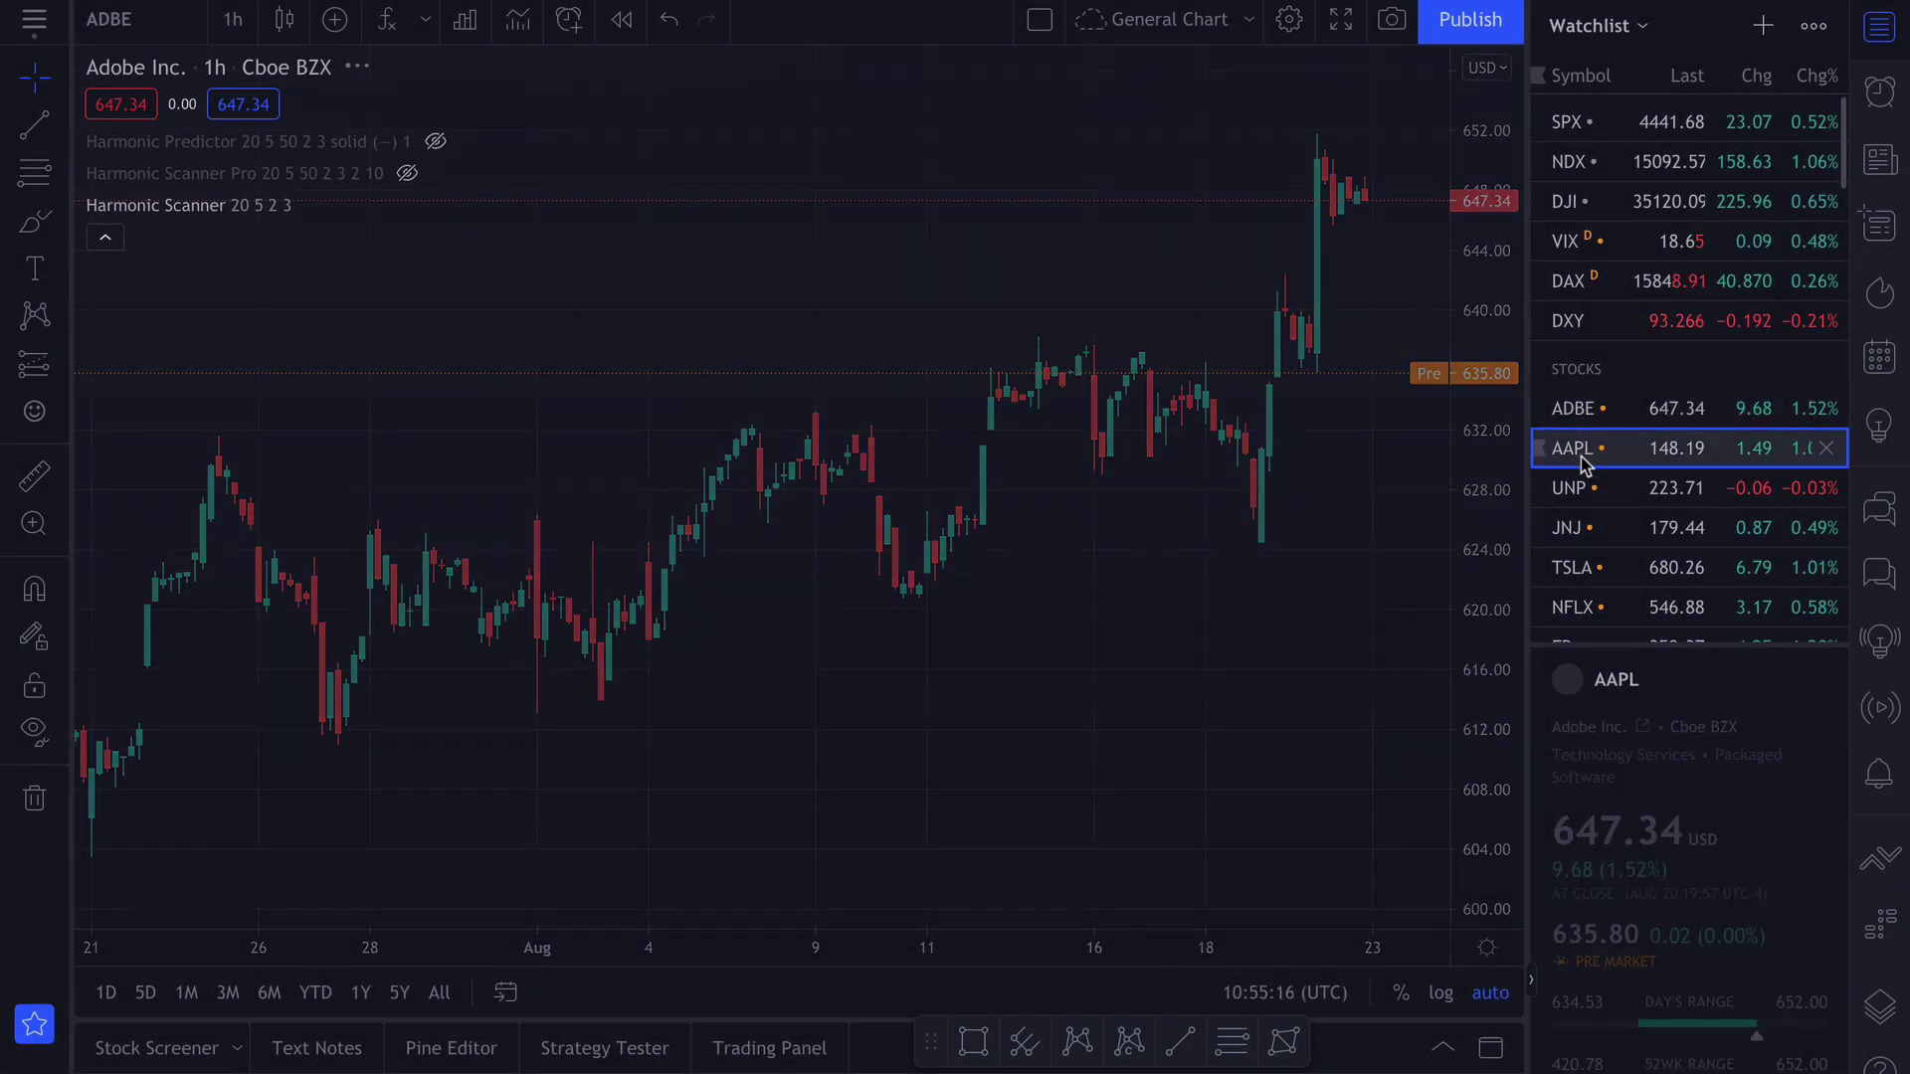
scroll(1243, 509, down, 5)
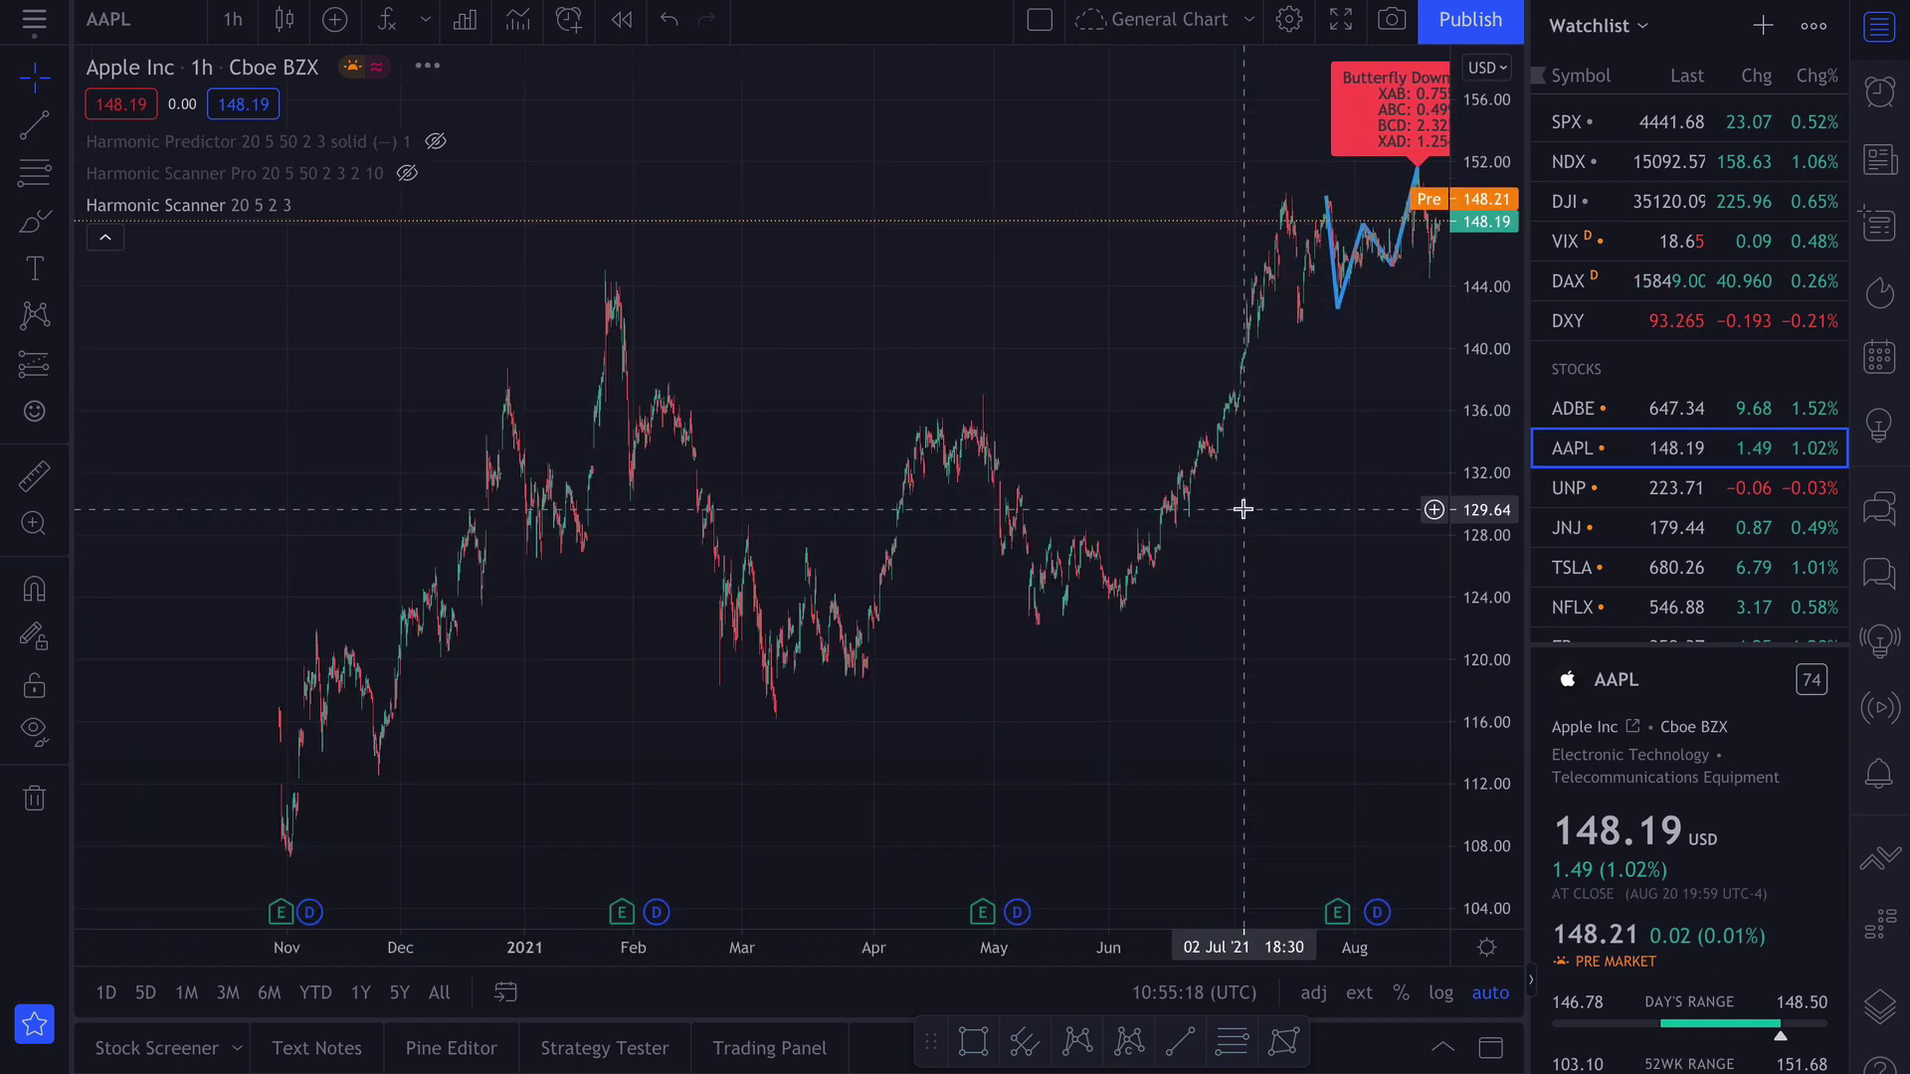
click(1619, 487)
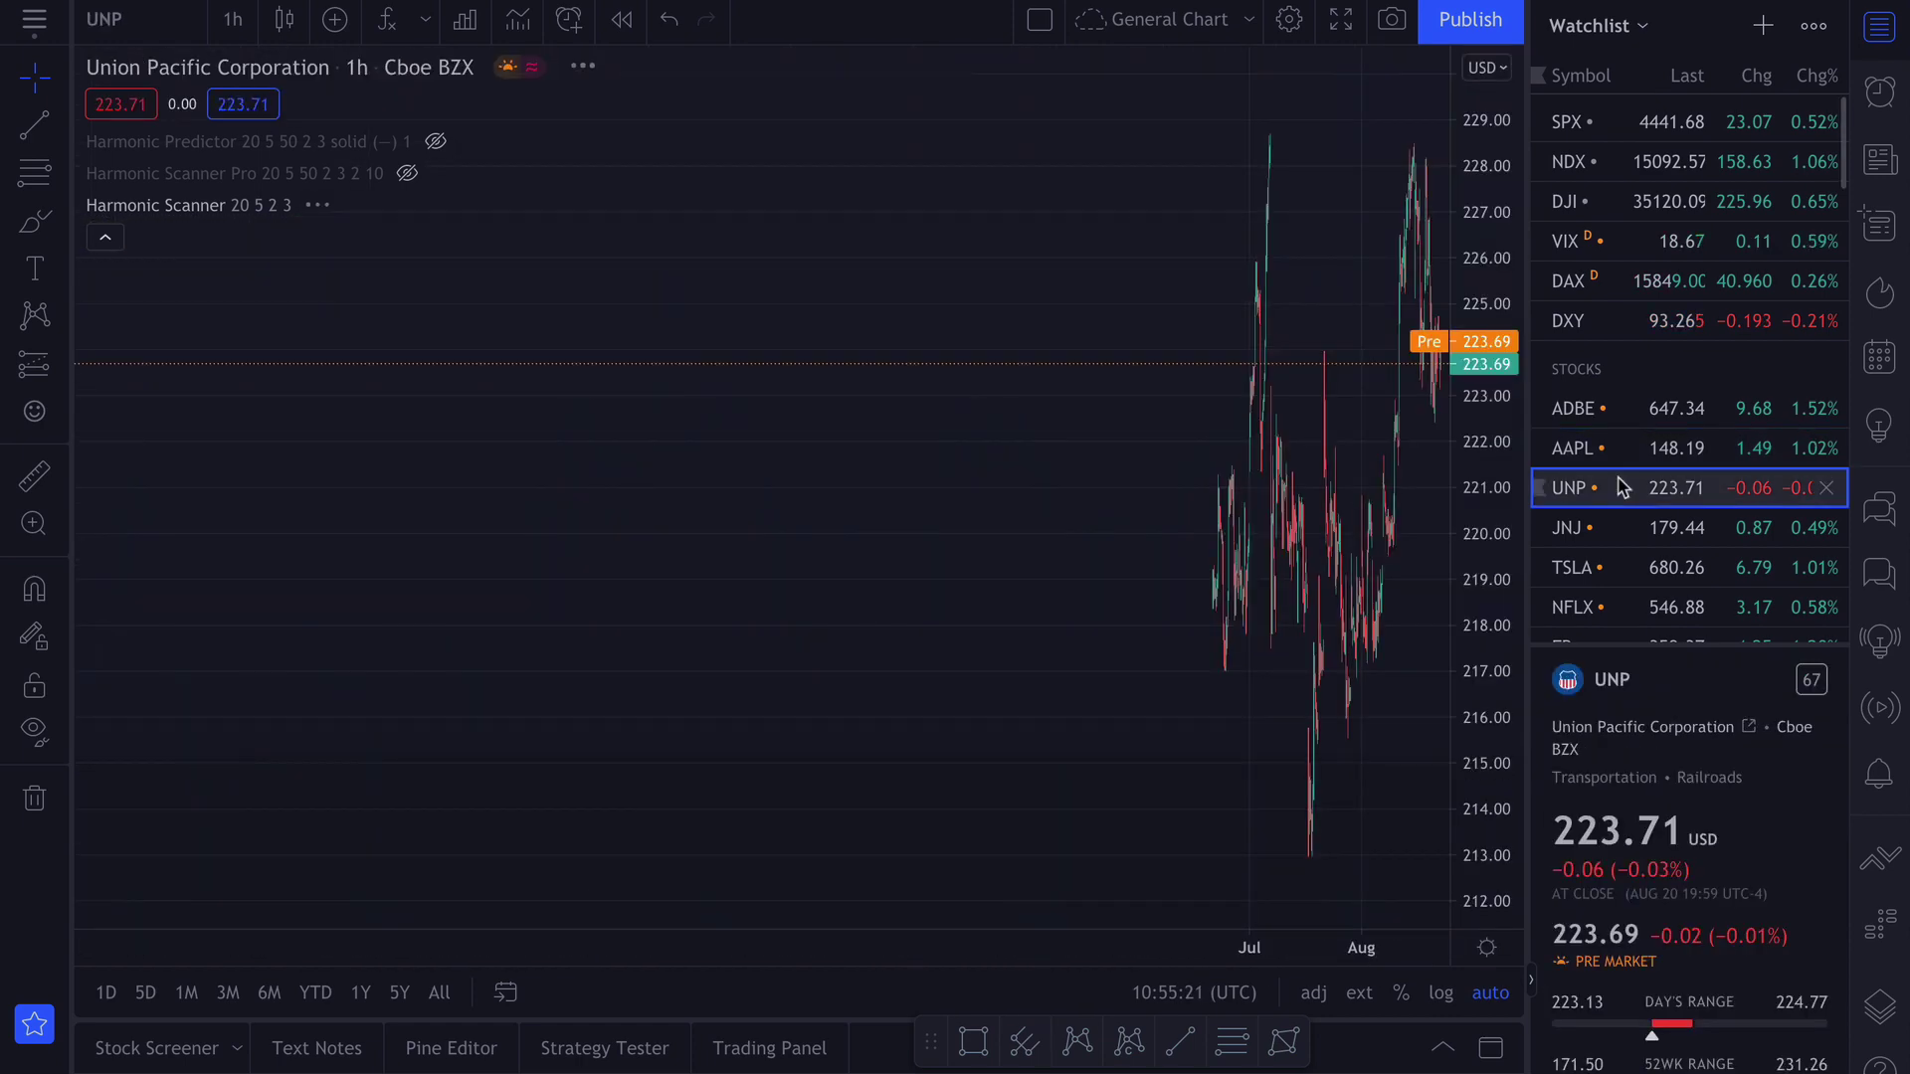
mouse_move(1134, 503)
mouse_down()
mouse_move(979, 504)
mouse_move(1151, 483)
mouse_up()
click(1632, 540)
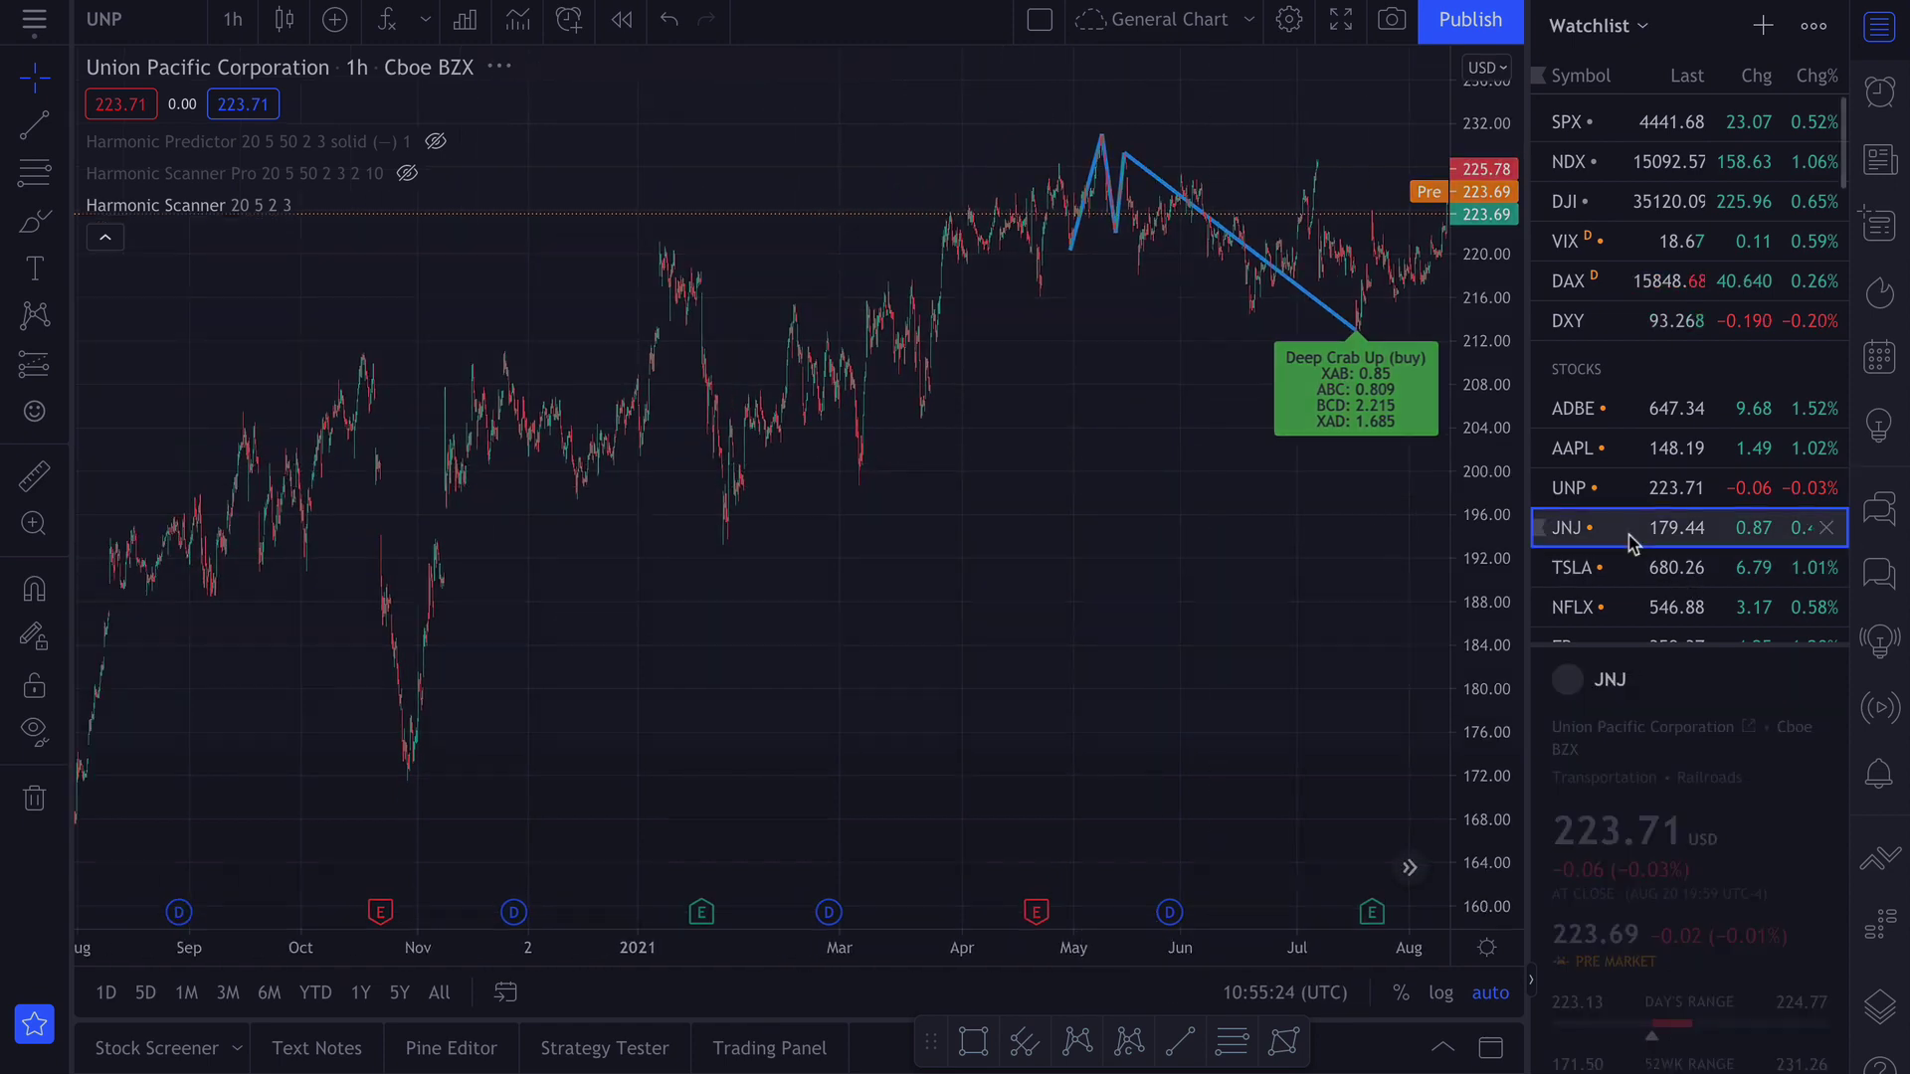
drag(1313, 503, 1632, 495)
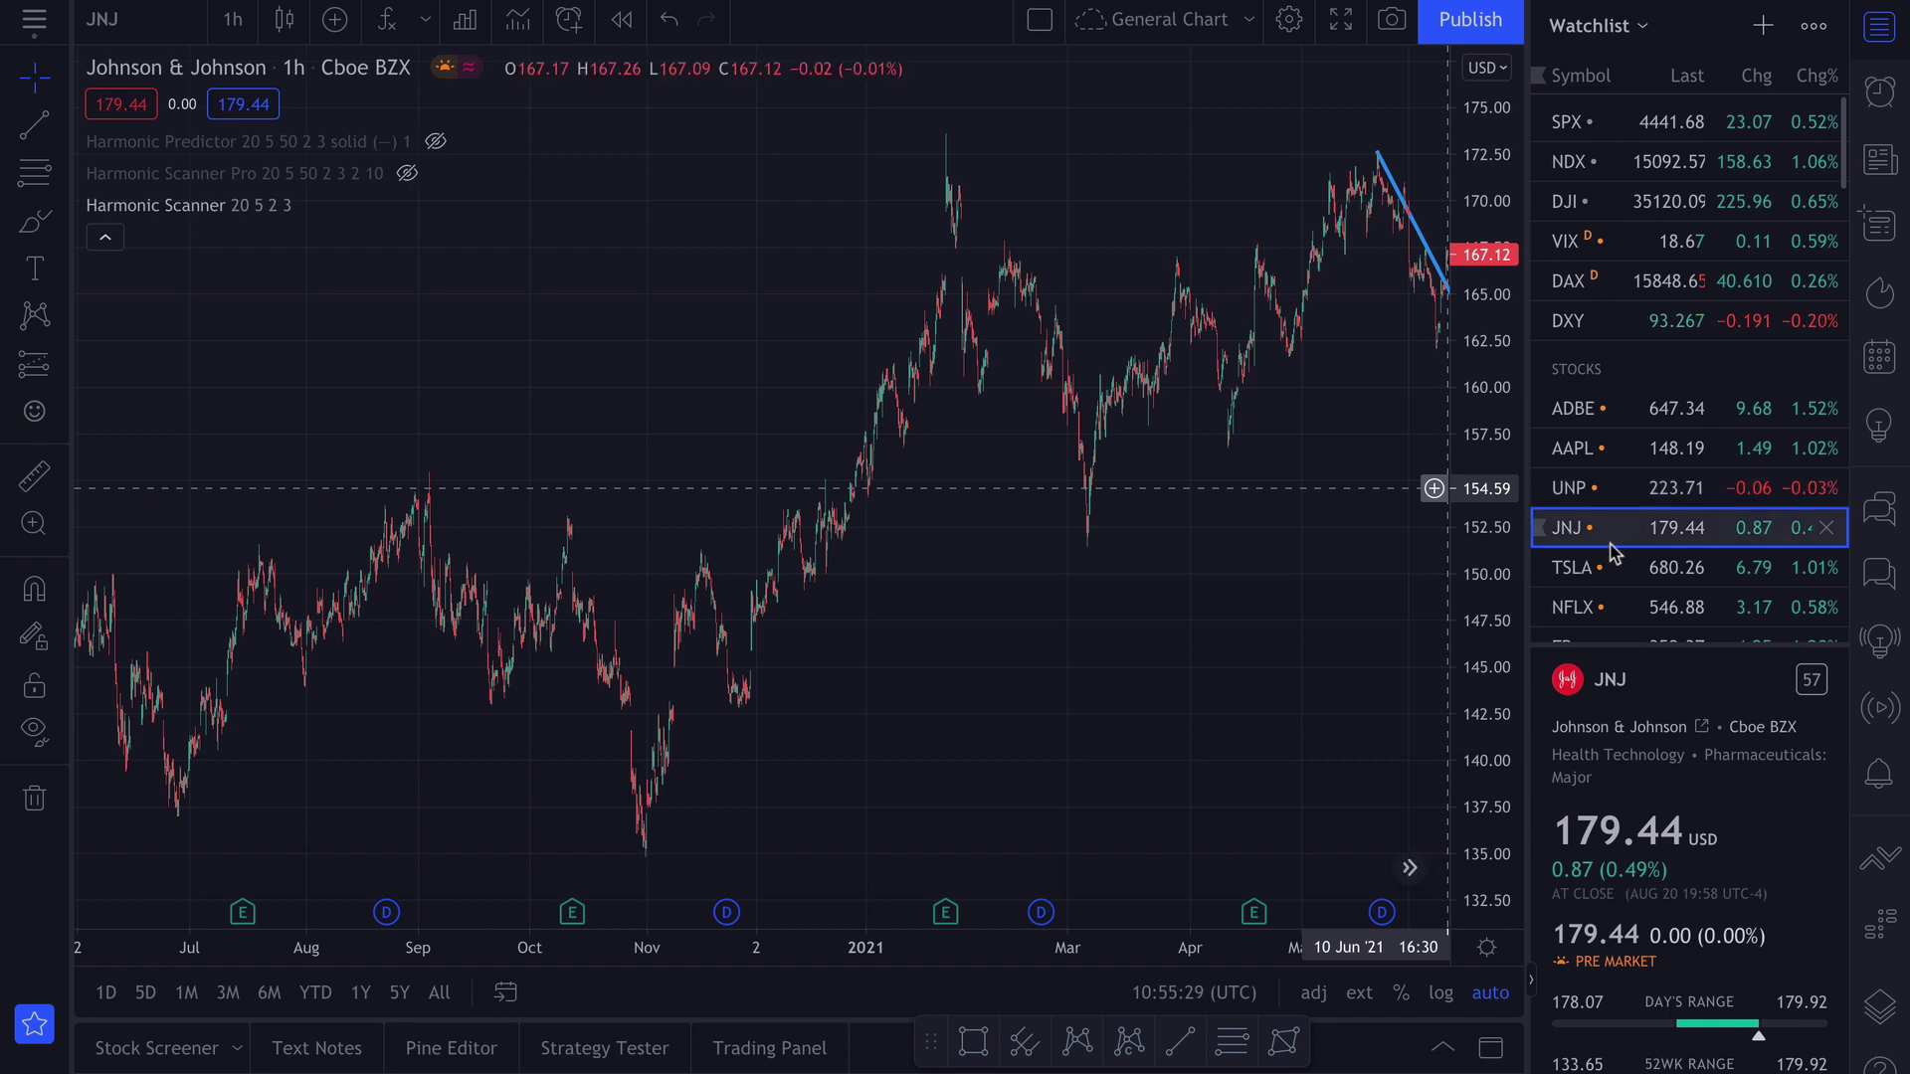
key(alt+r)
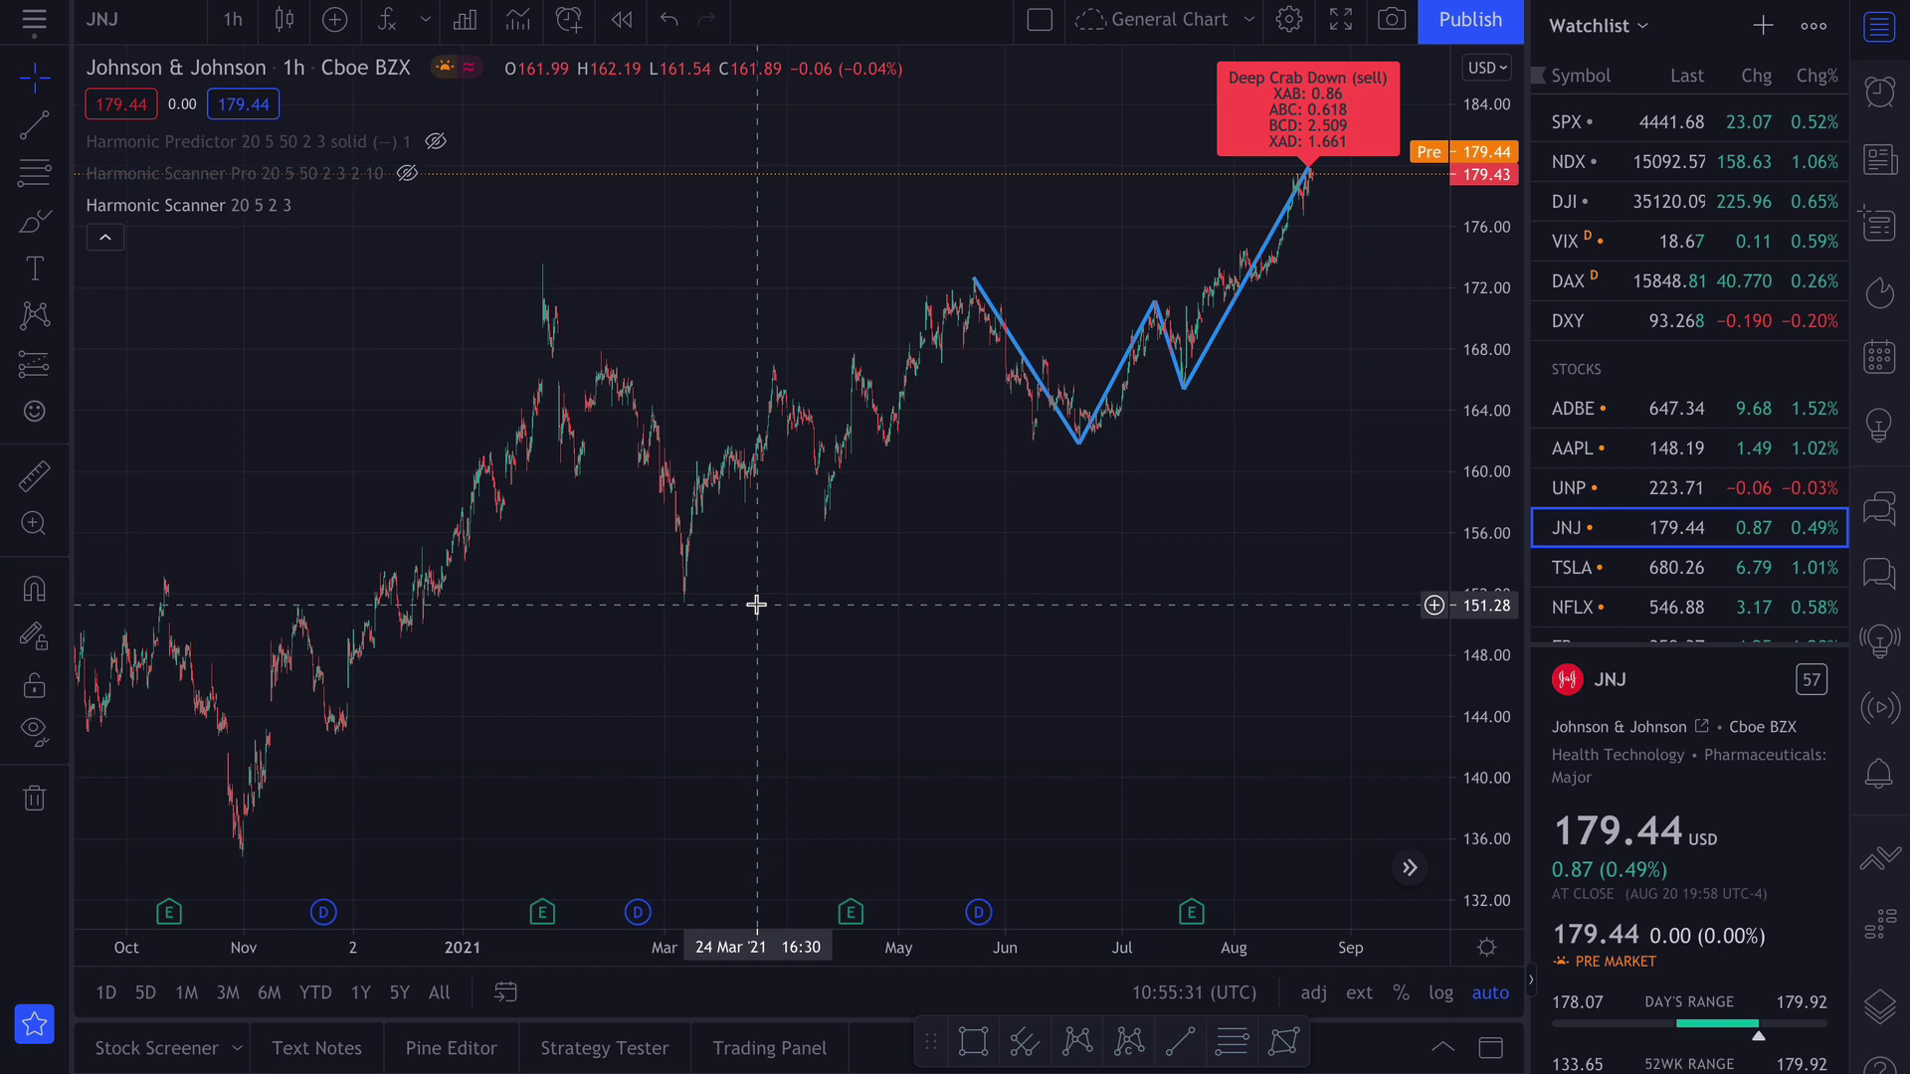
Hide Harmonic Scanner, show Harmonic Scanner Pro, and pan back to earlier 2020 dates.
mouse_move(298, 206)
click(313, 205)
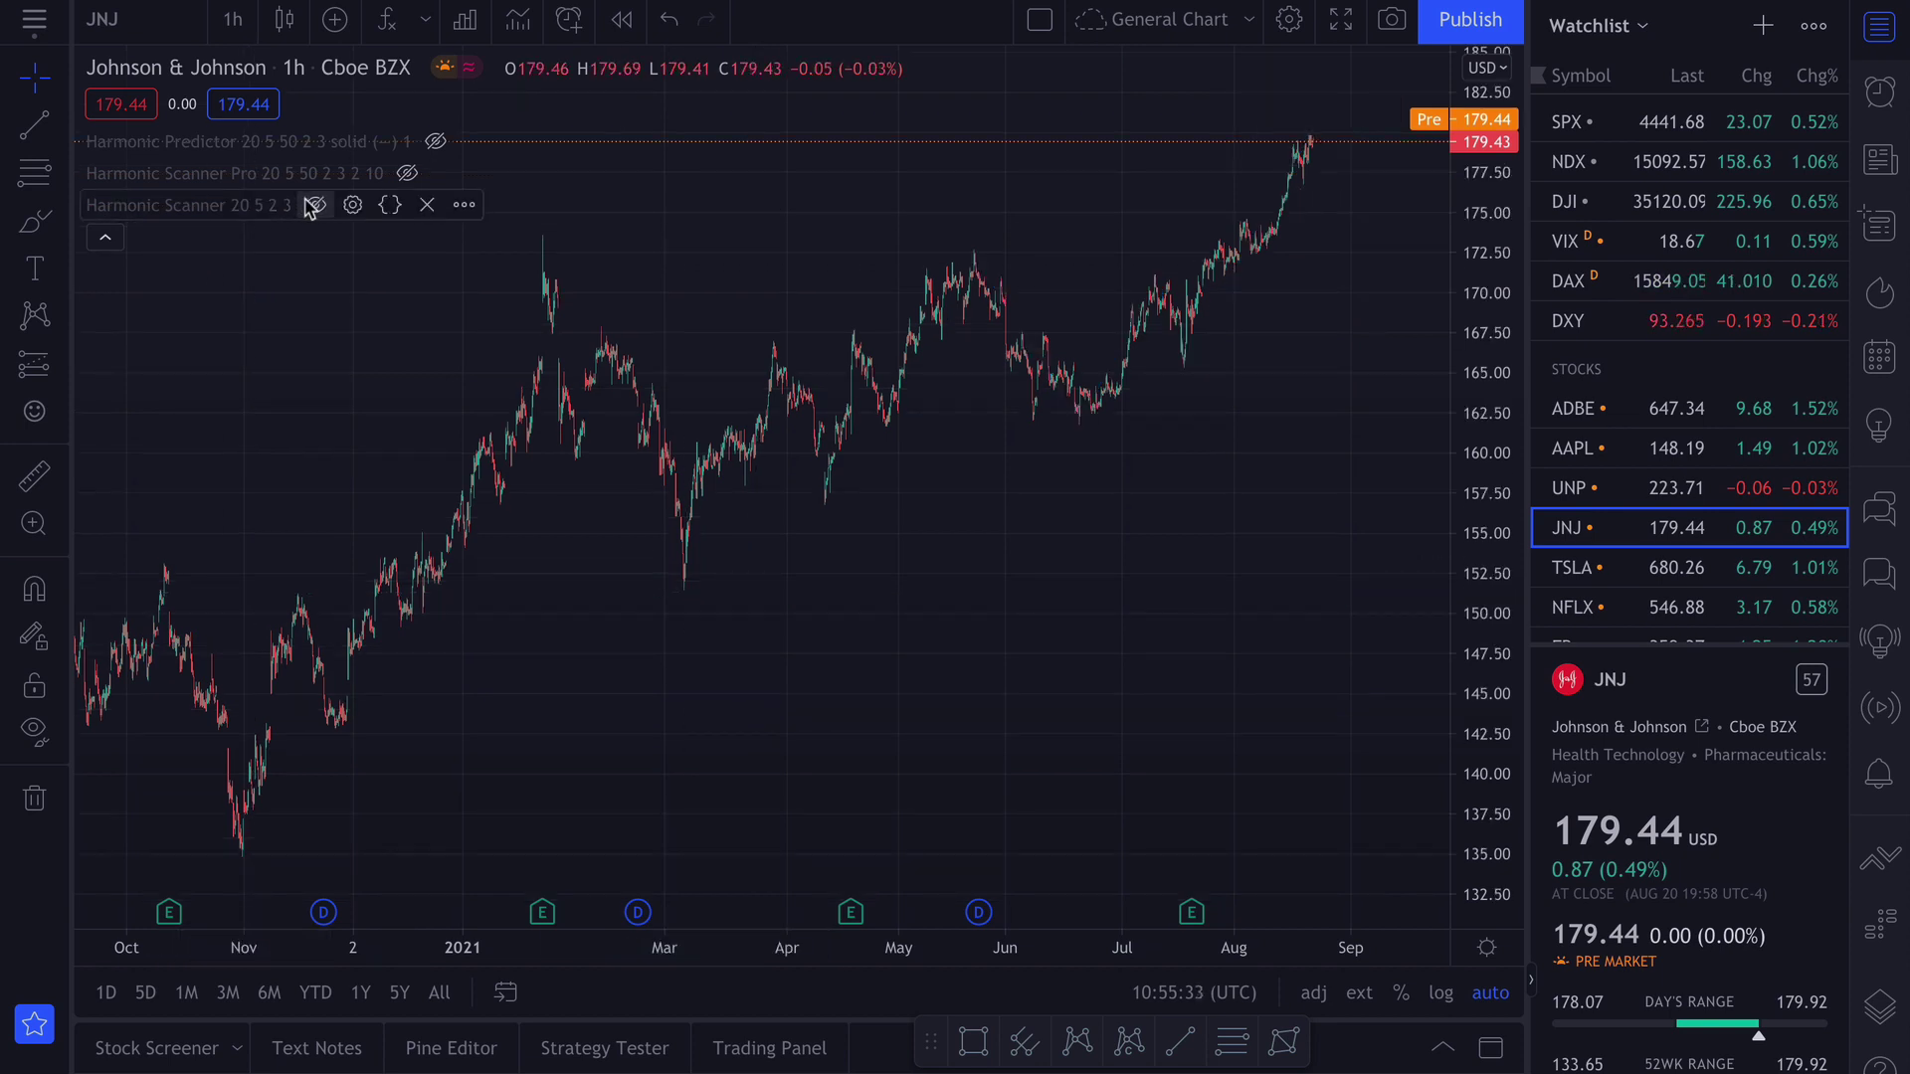
click(407, 174)
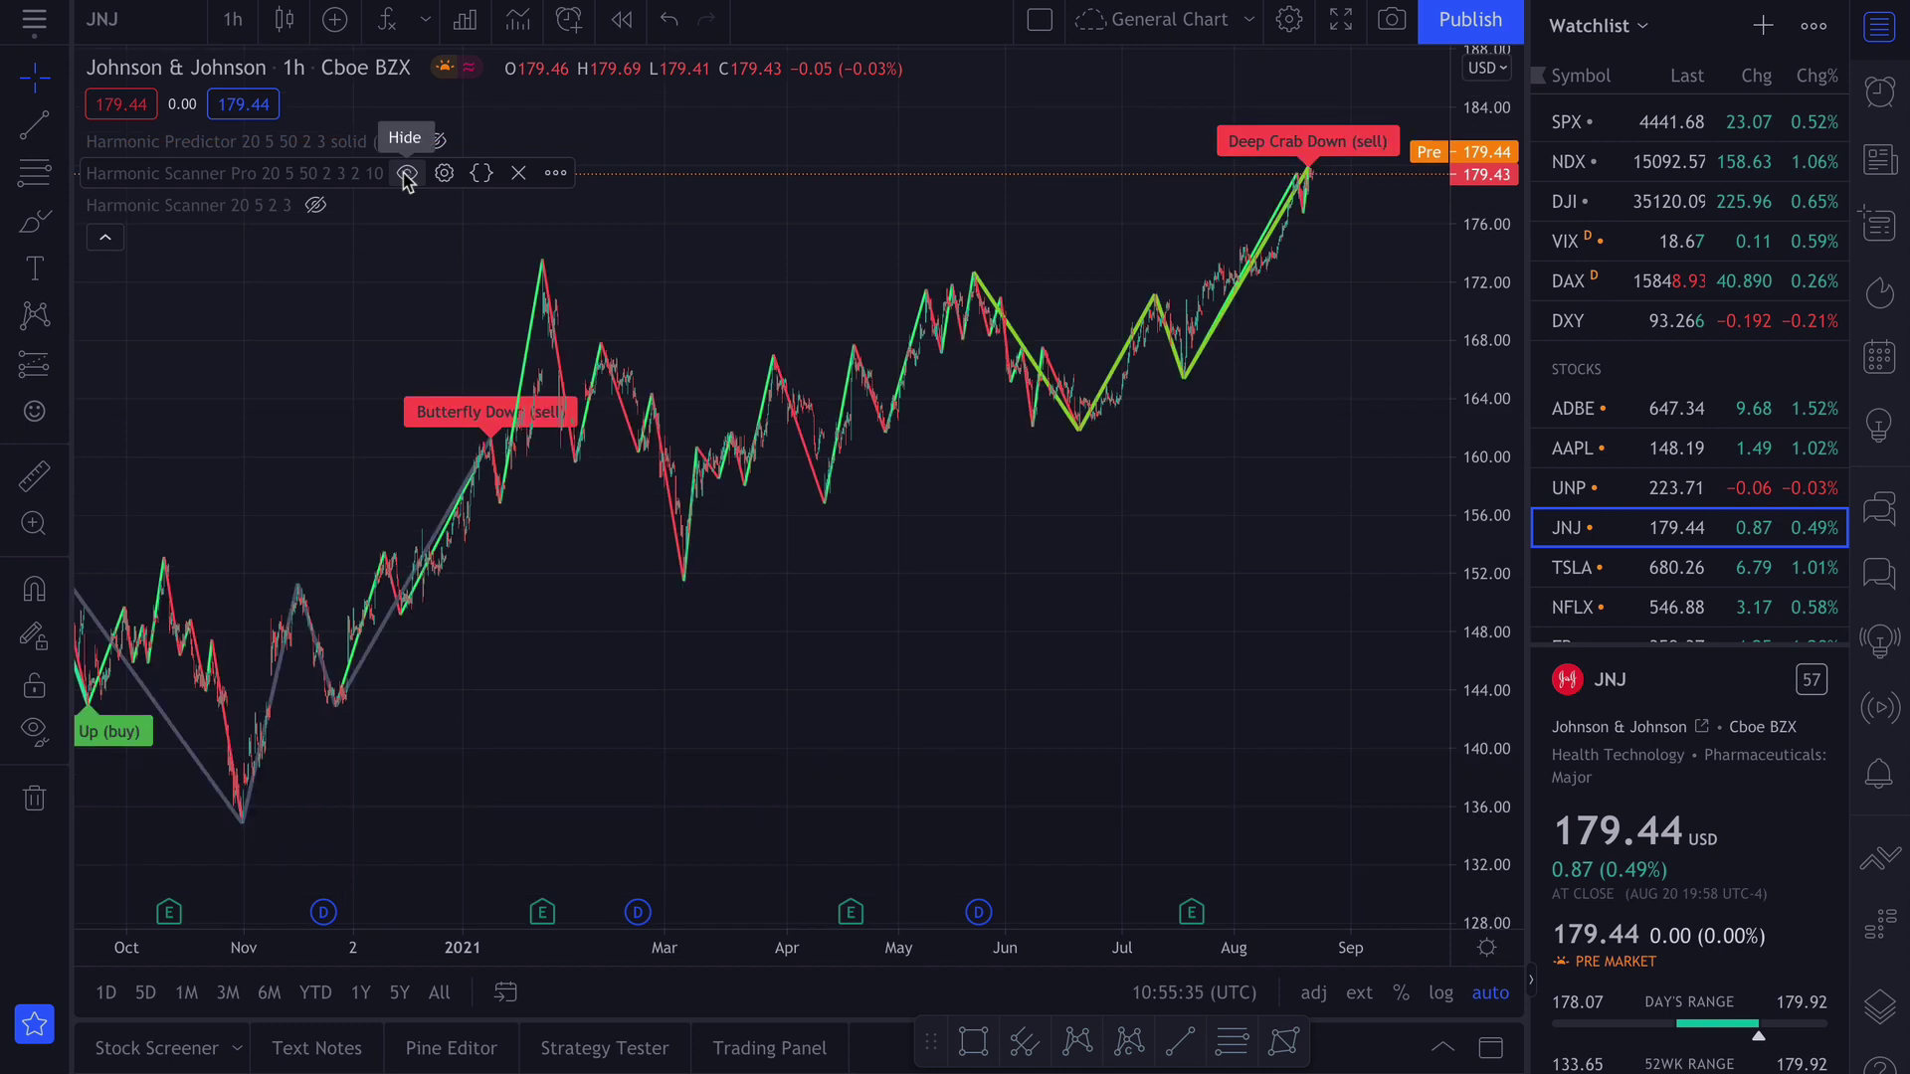
scroll(899, 710, left, 5)
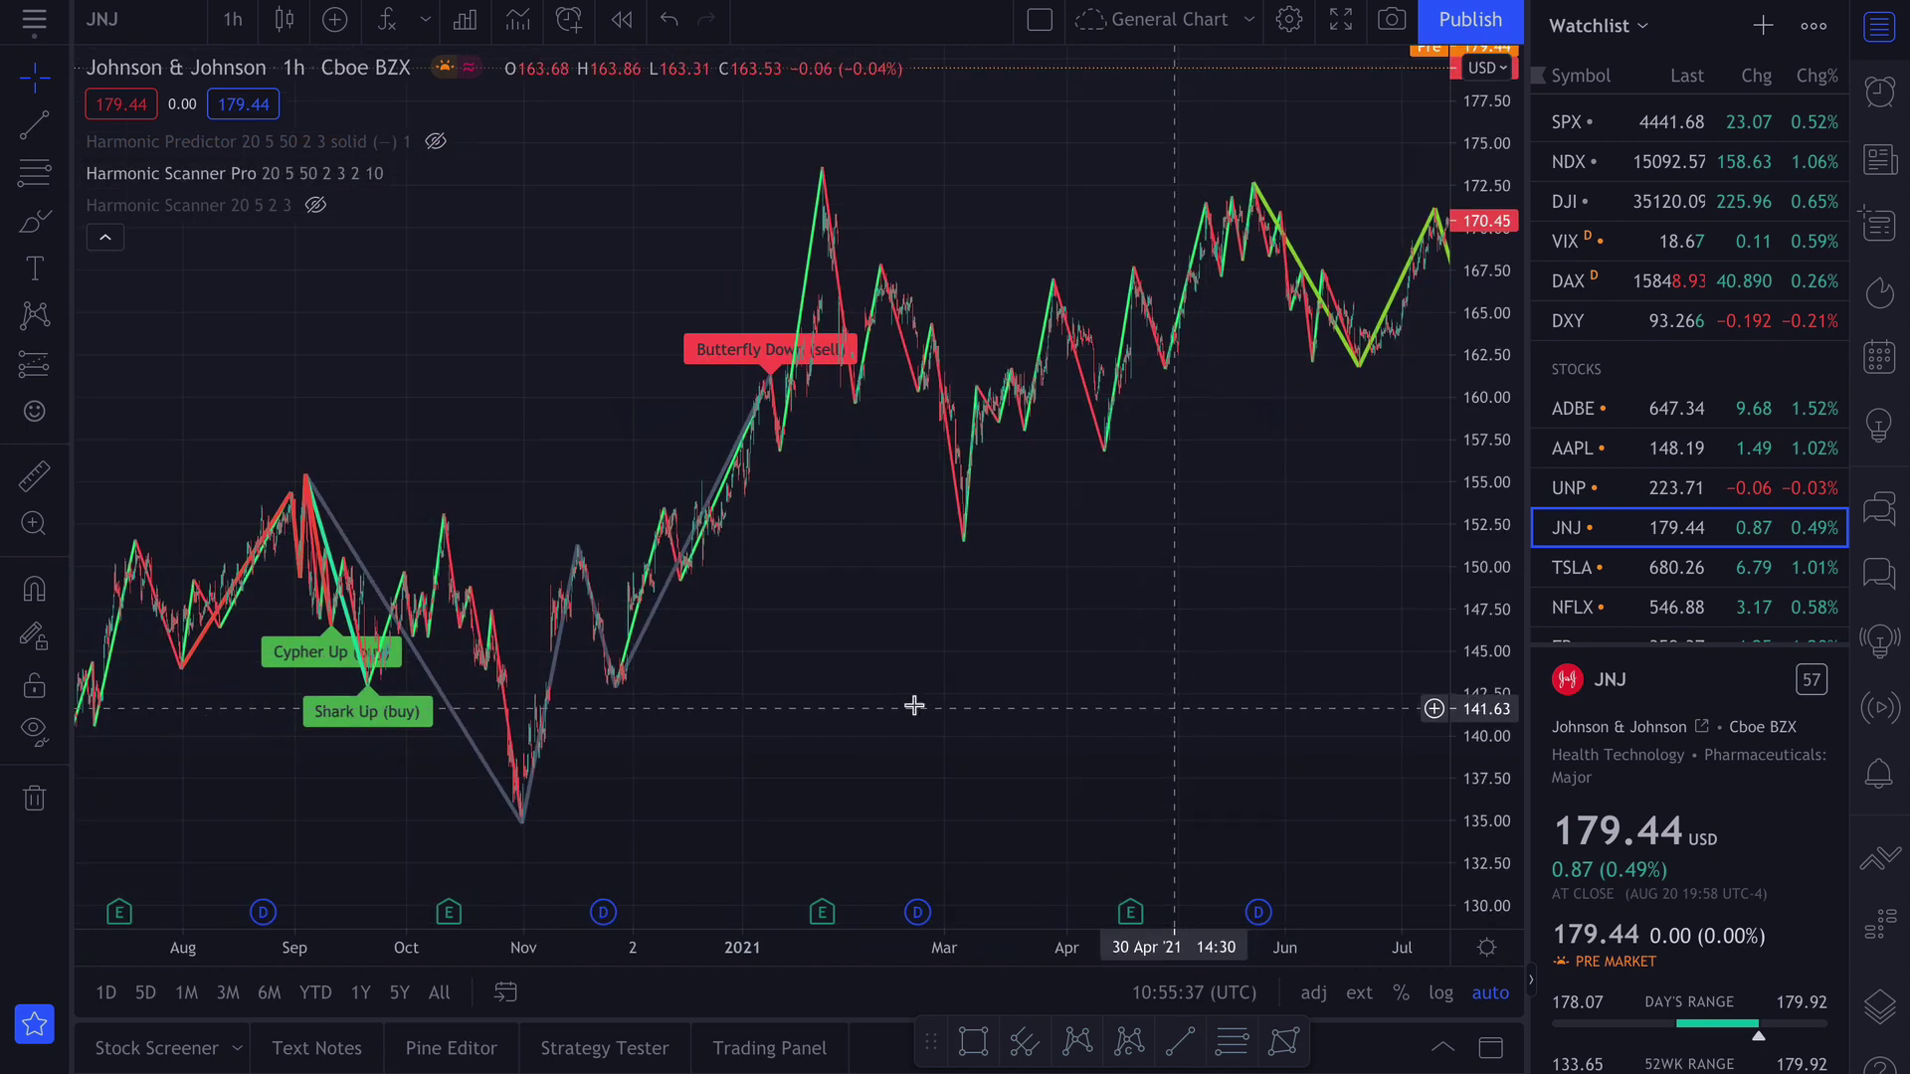
drag(654, 723, 1010, 709)
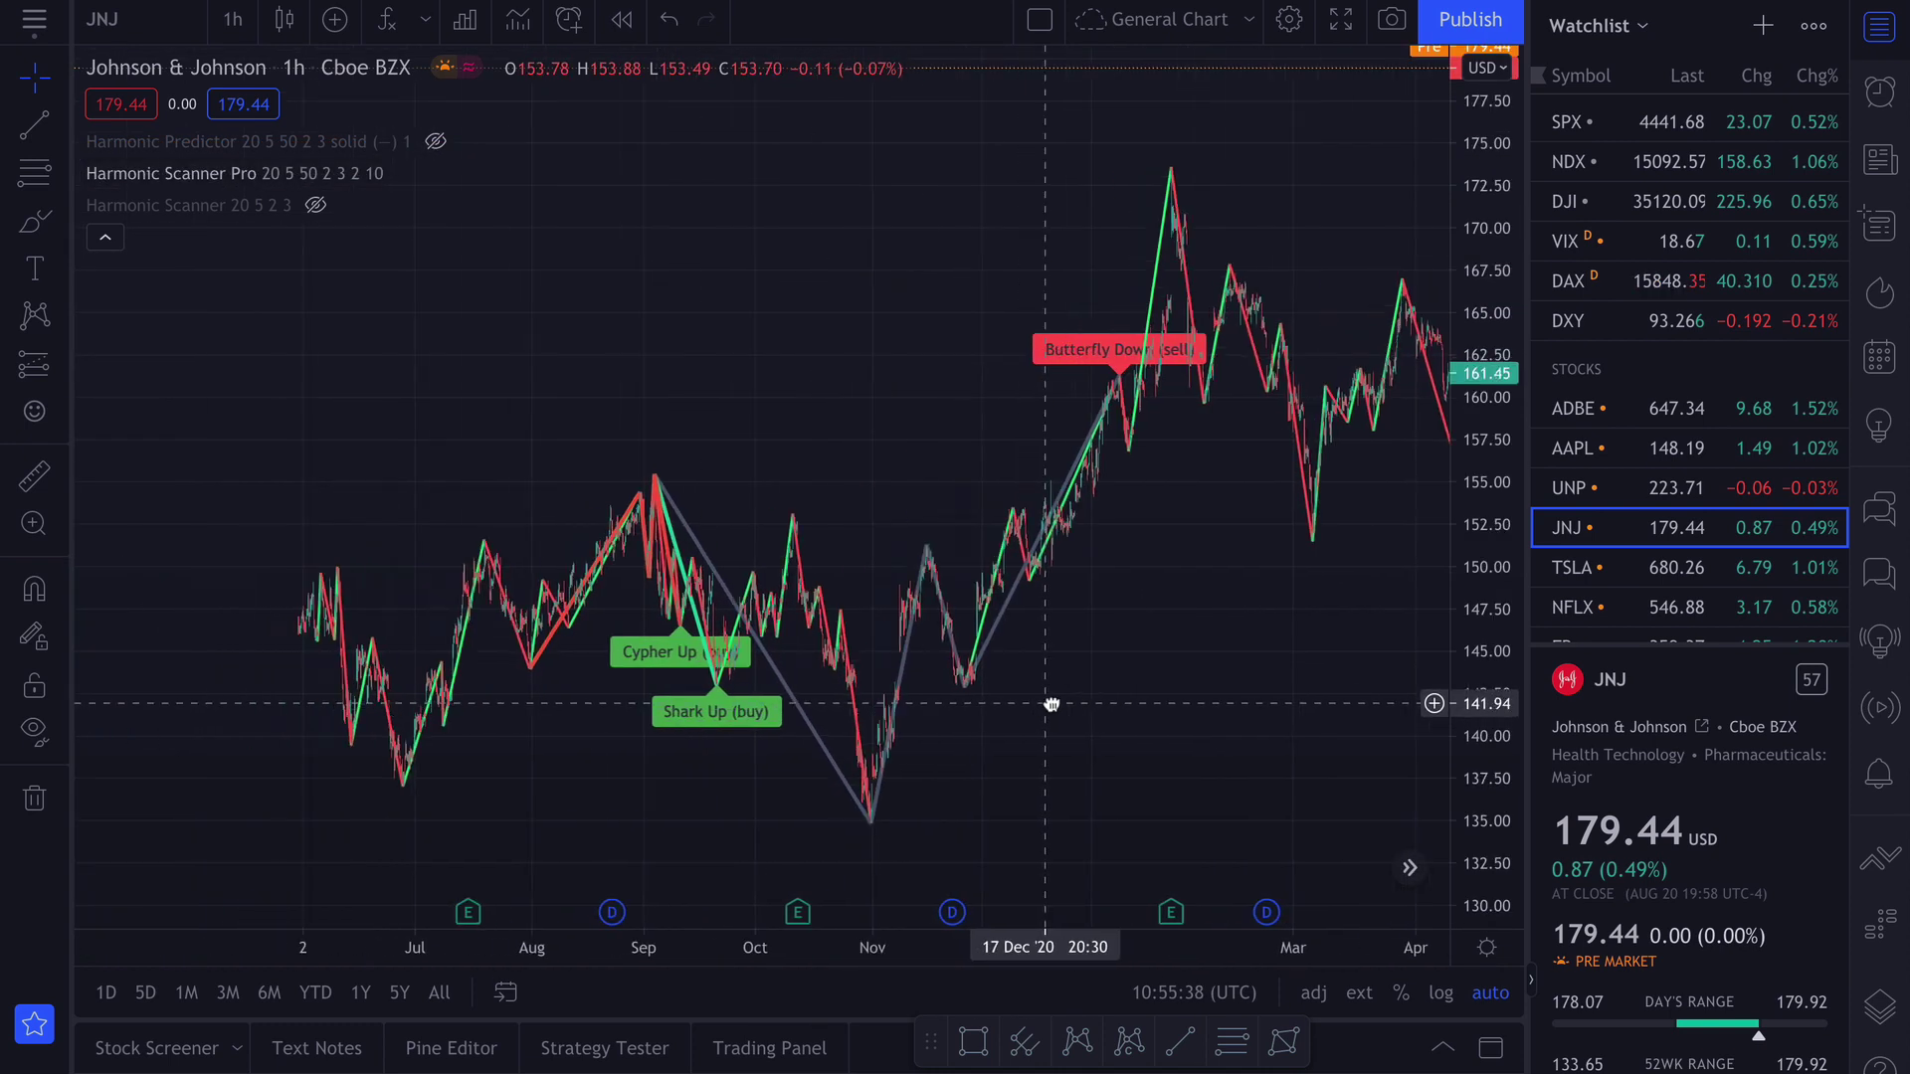
Review Scanner Pro patterns on the ADBE and AAPL charts.
click(1614, 416)
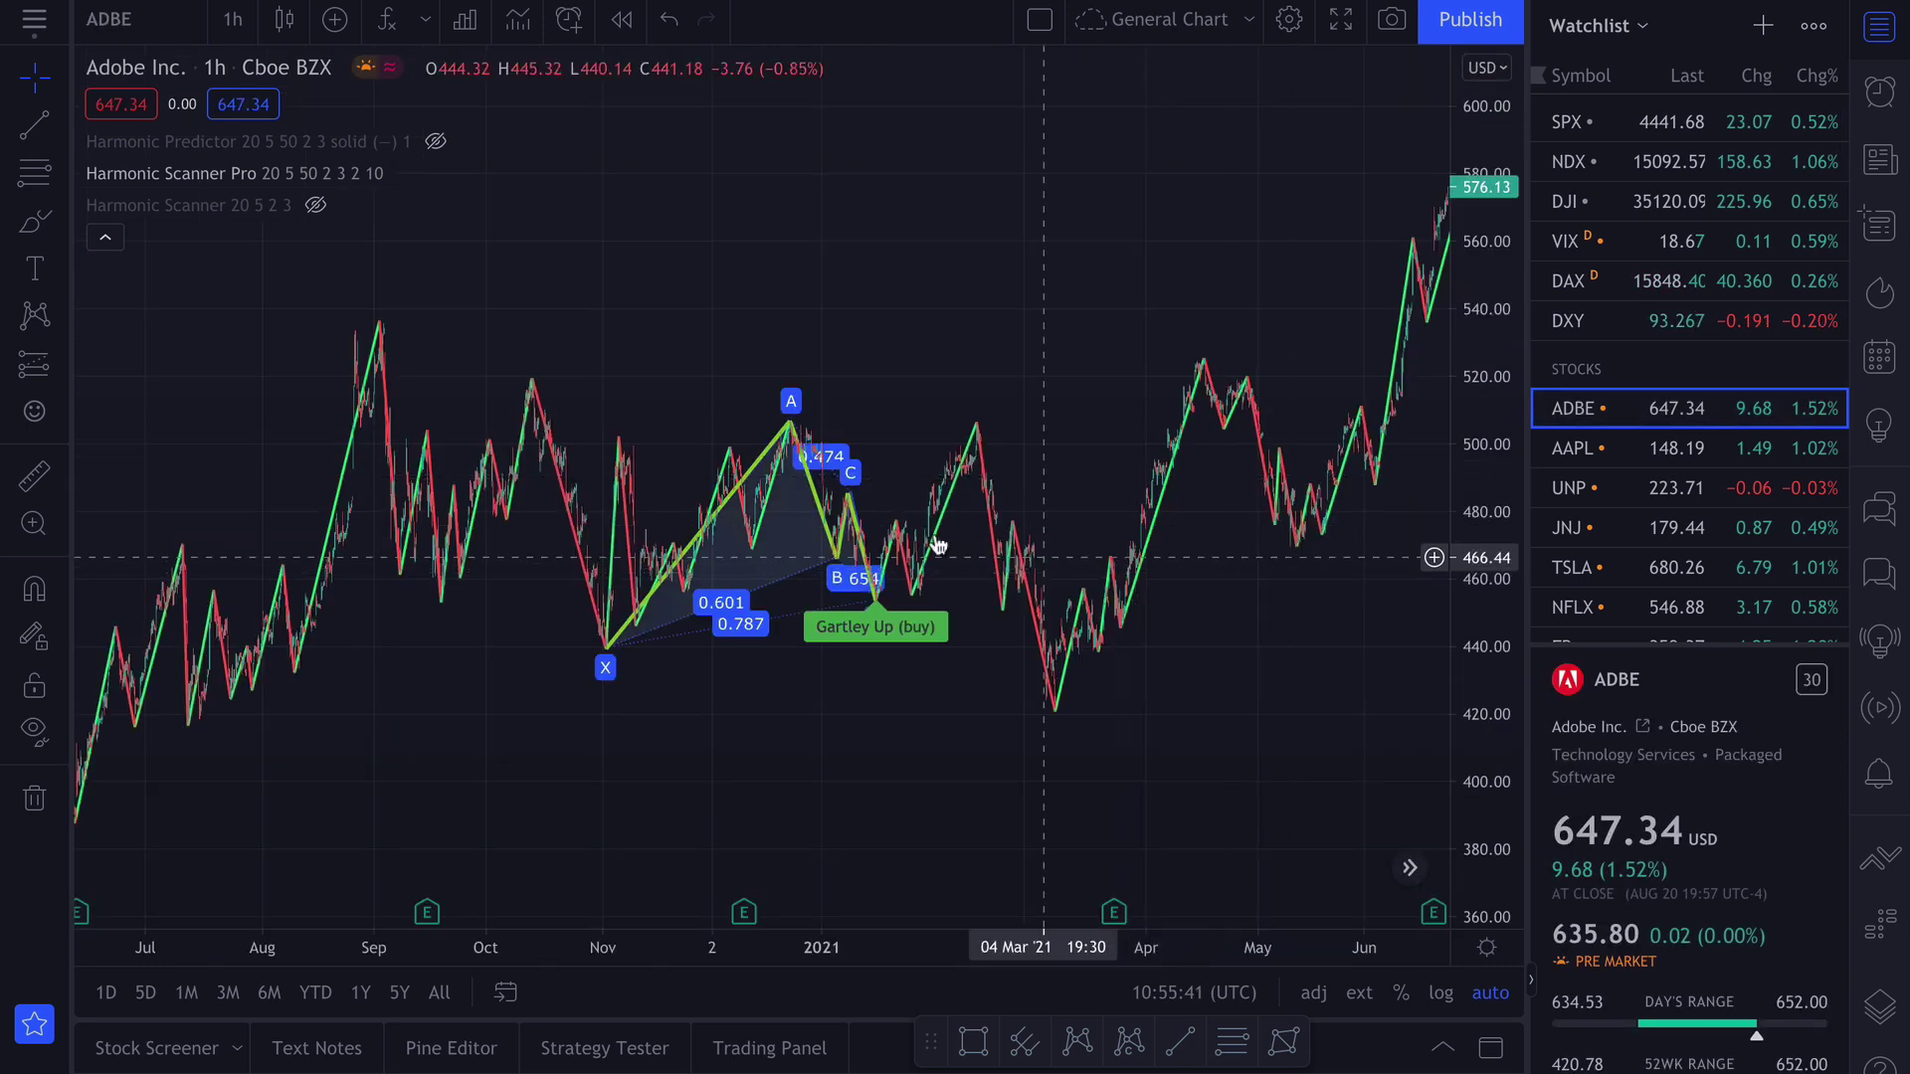
click(1636, 450)
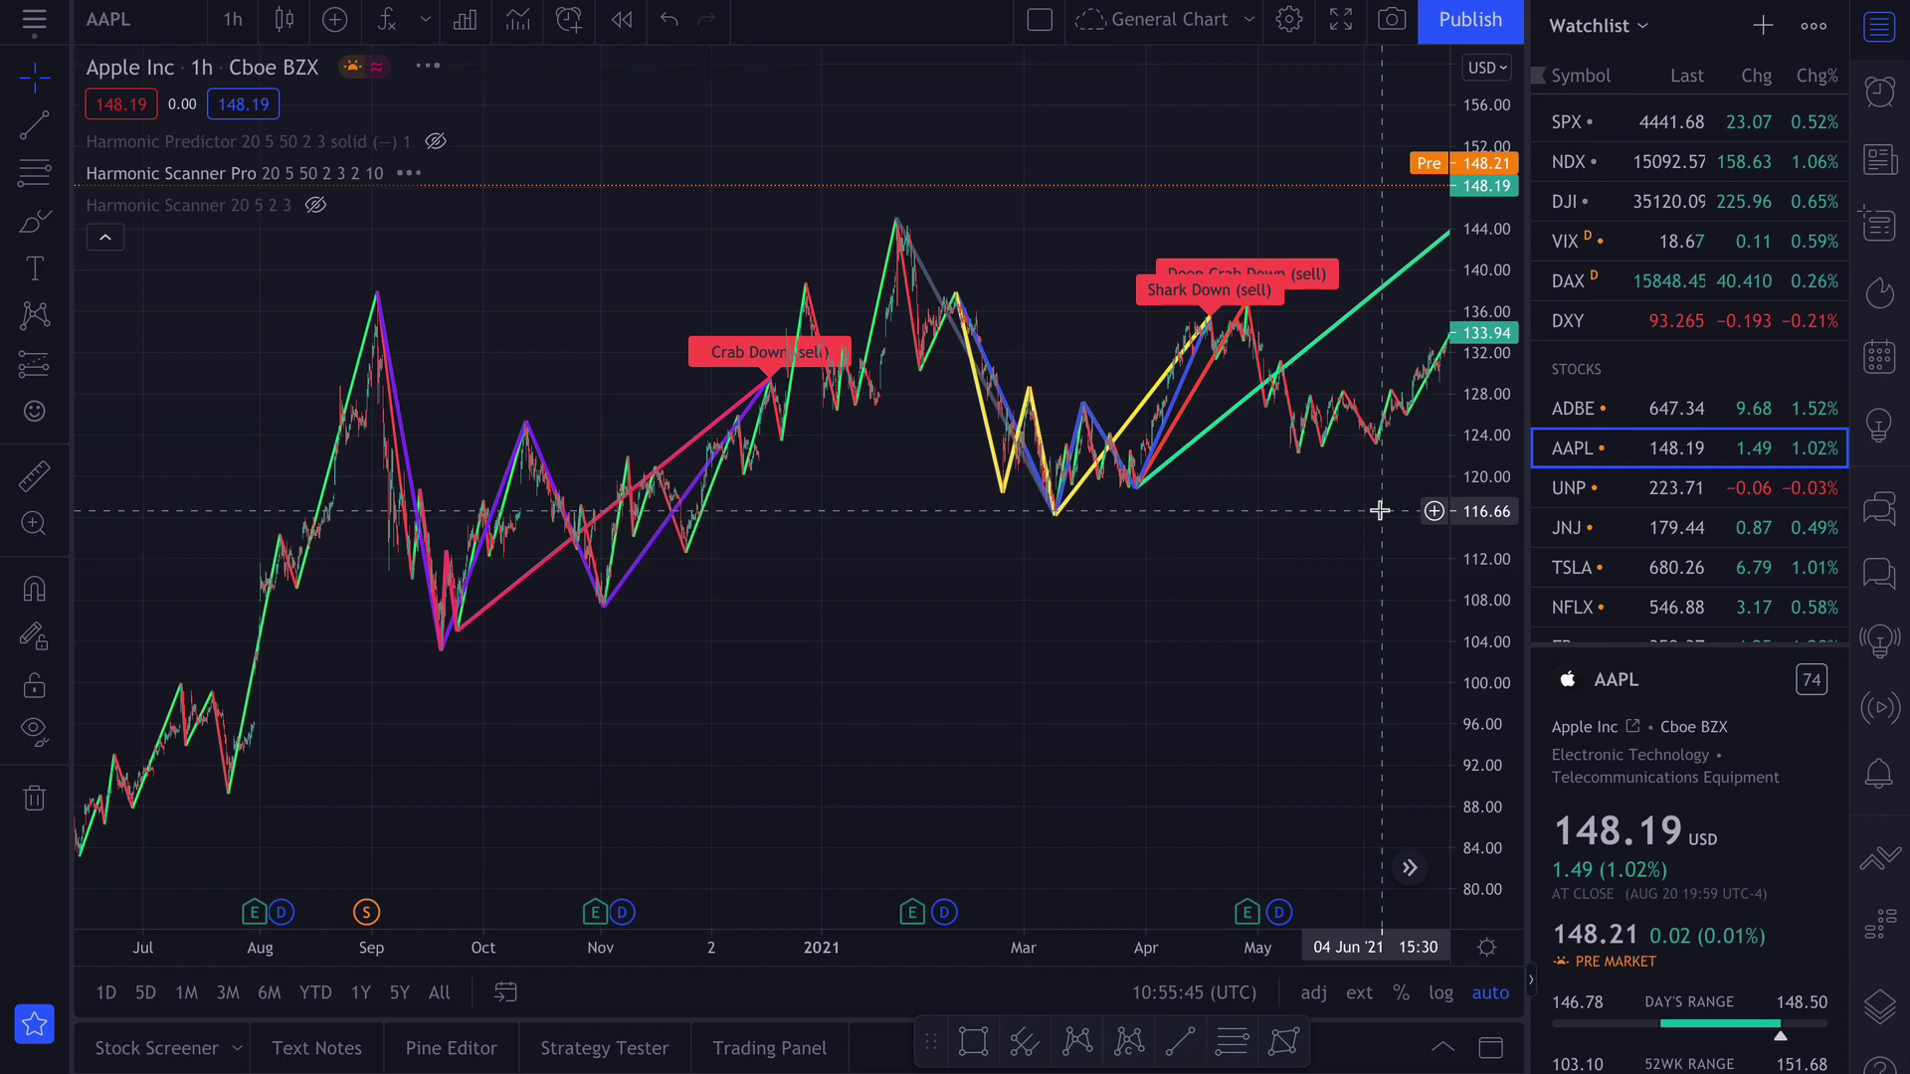
drag(1137, 535, 758, 528)
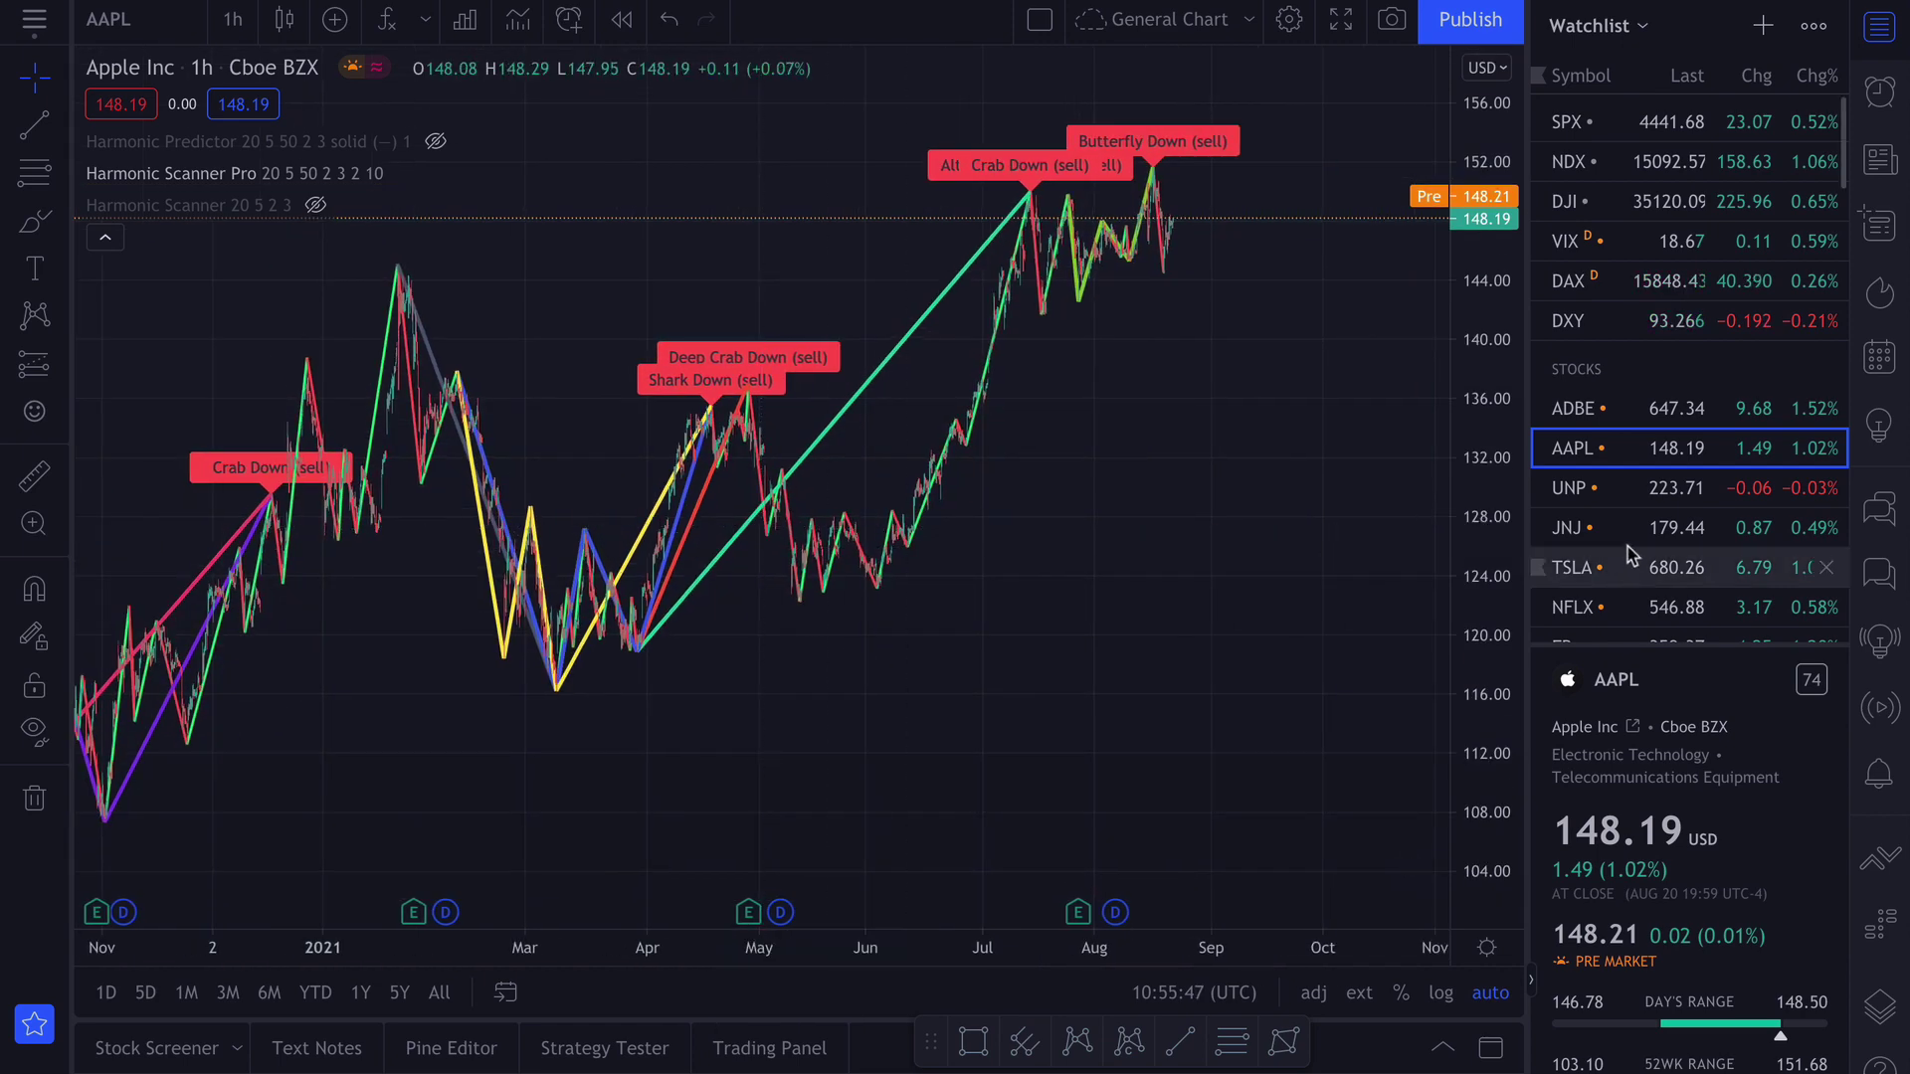
scroll(1627, 557, down, 10)
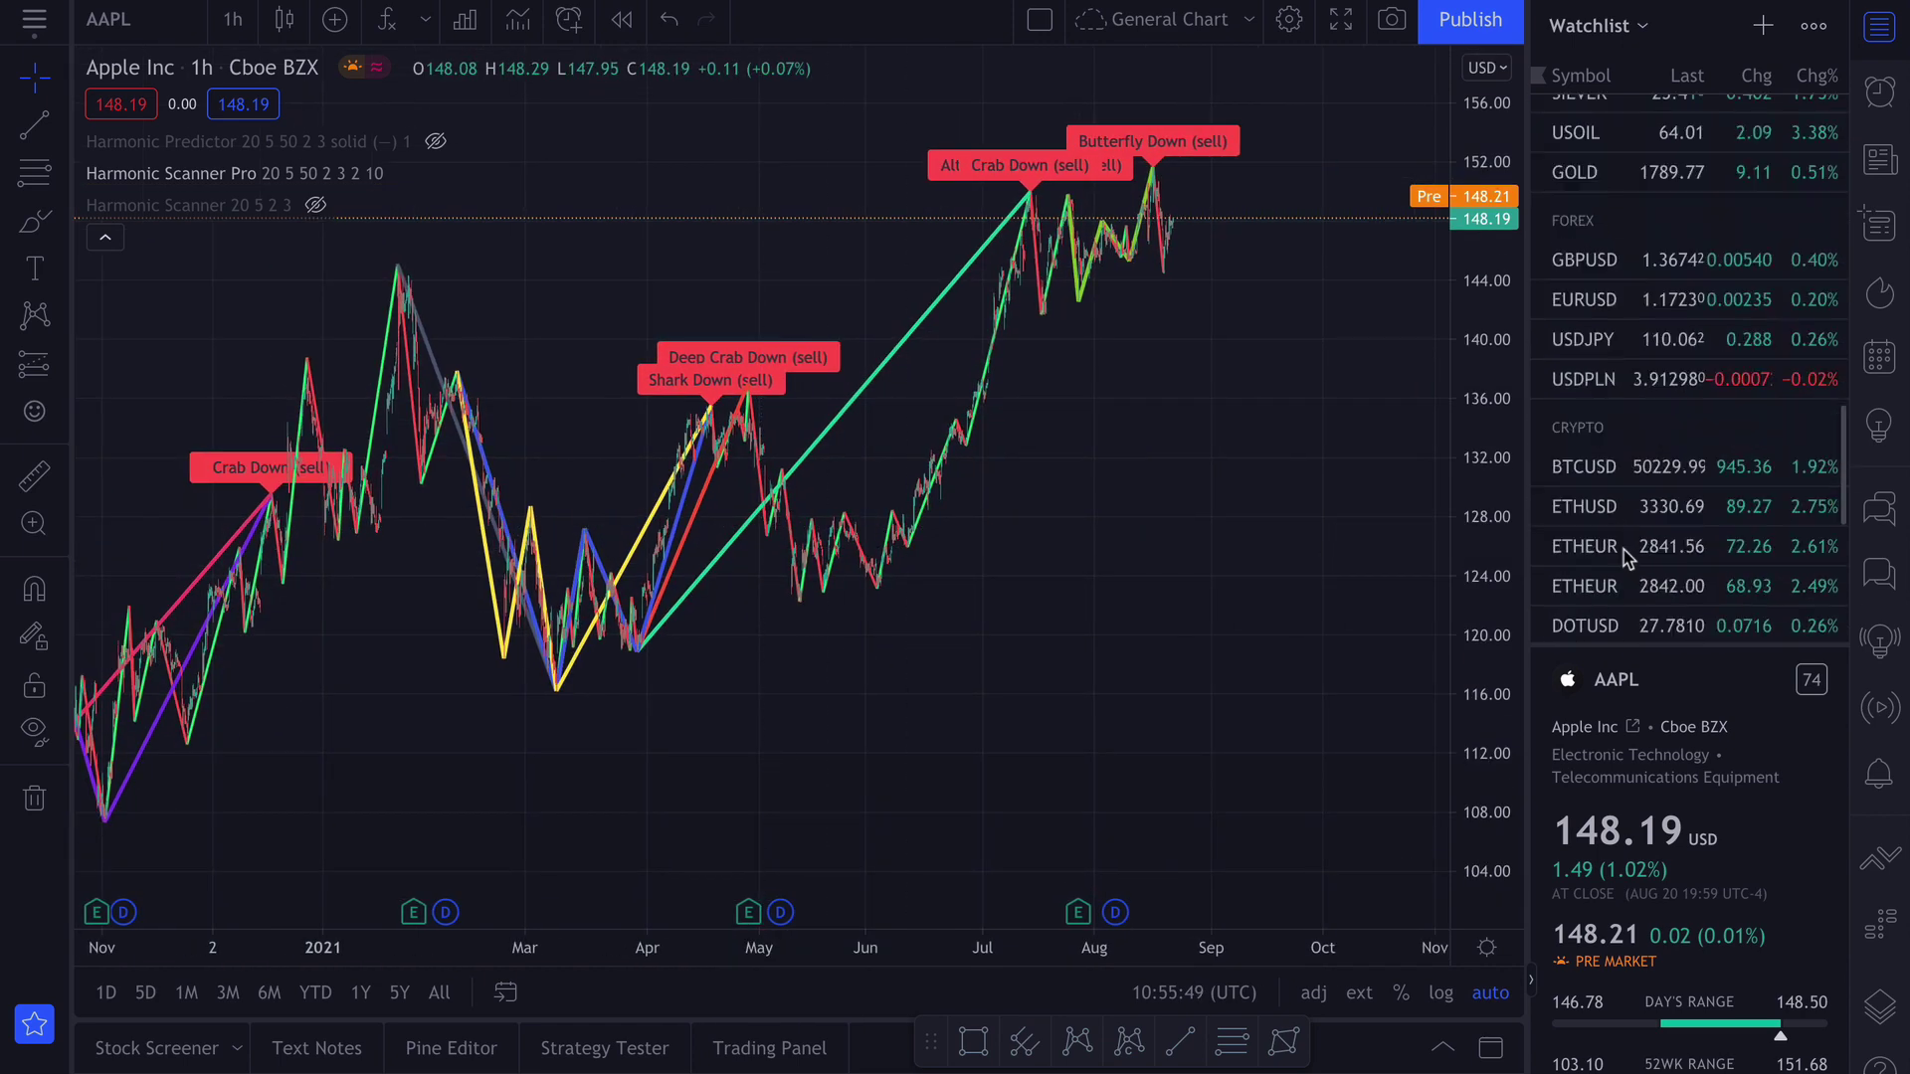
Review Scanner Pro patterns on BTCUSD, ETHUSD, GBPUSD and finally EURUSD.
click(1631, 148)
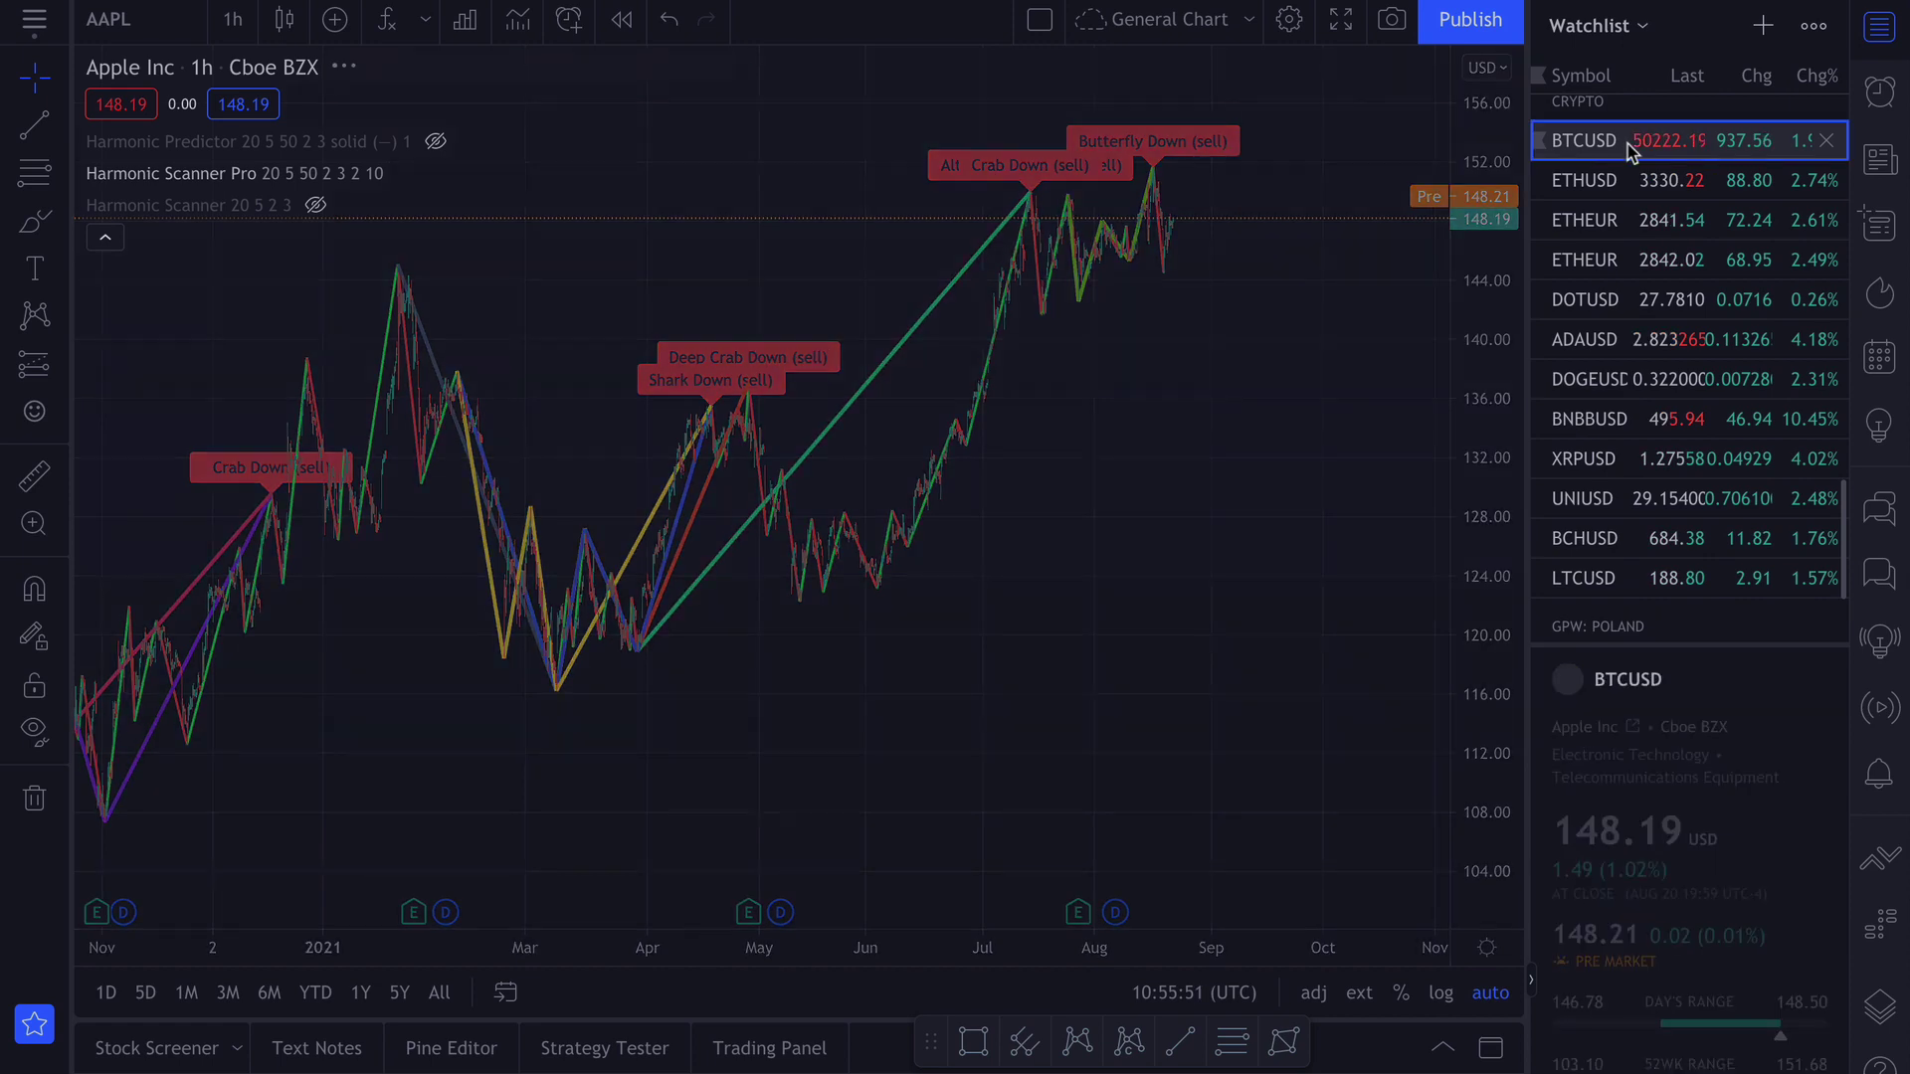
click(1677, 191)
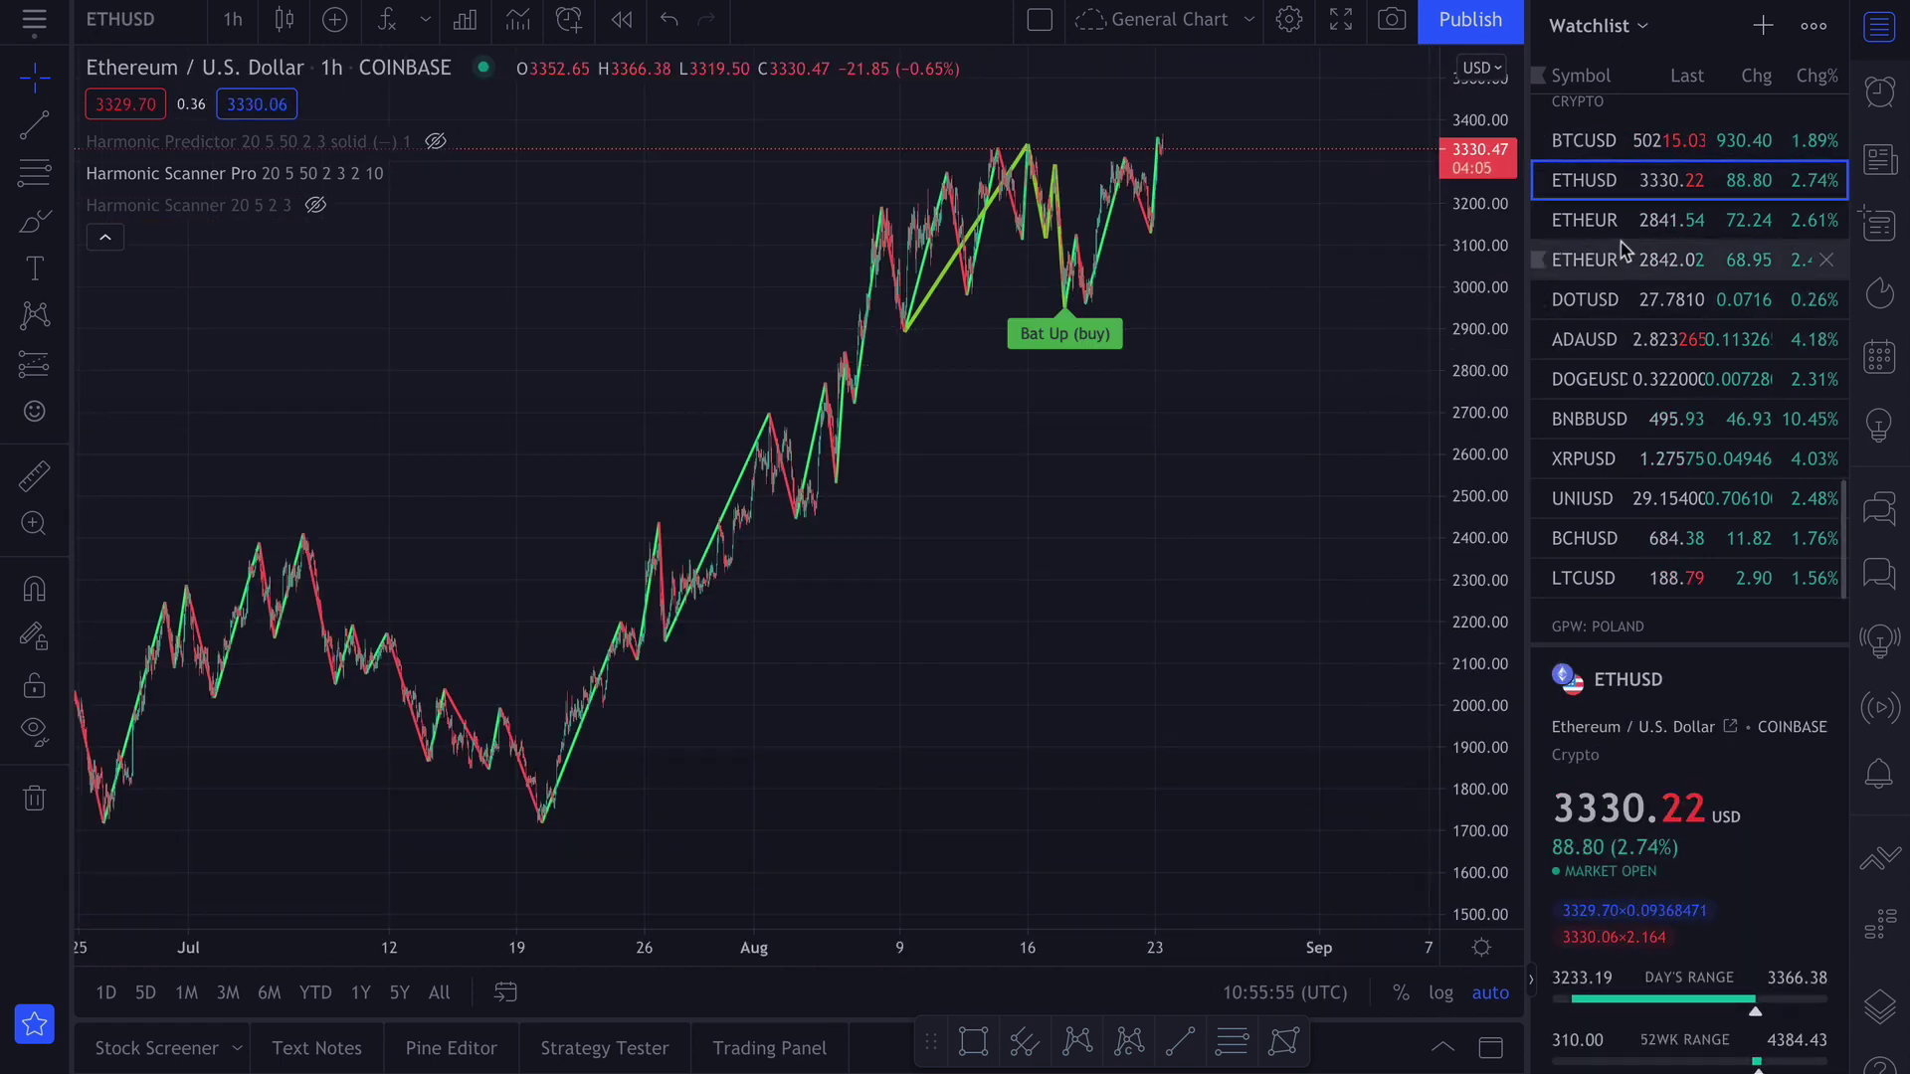
scroll(1631, 381, down, 3)
scroll(1631, 379, up, 10)
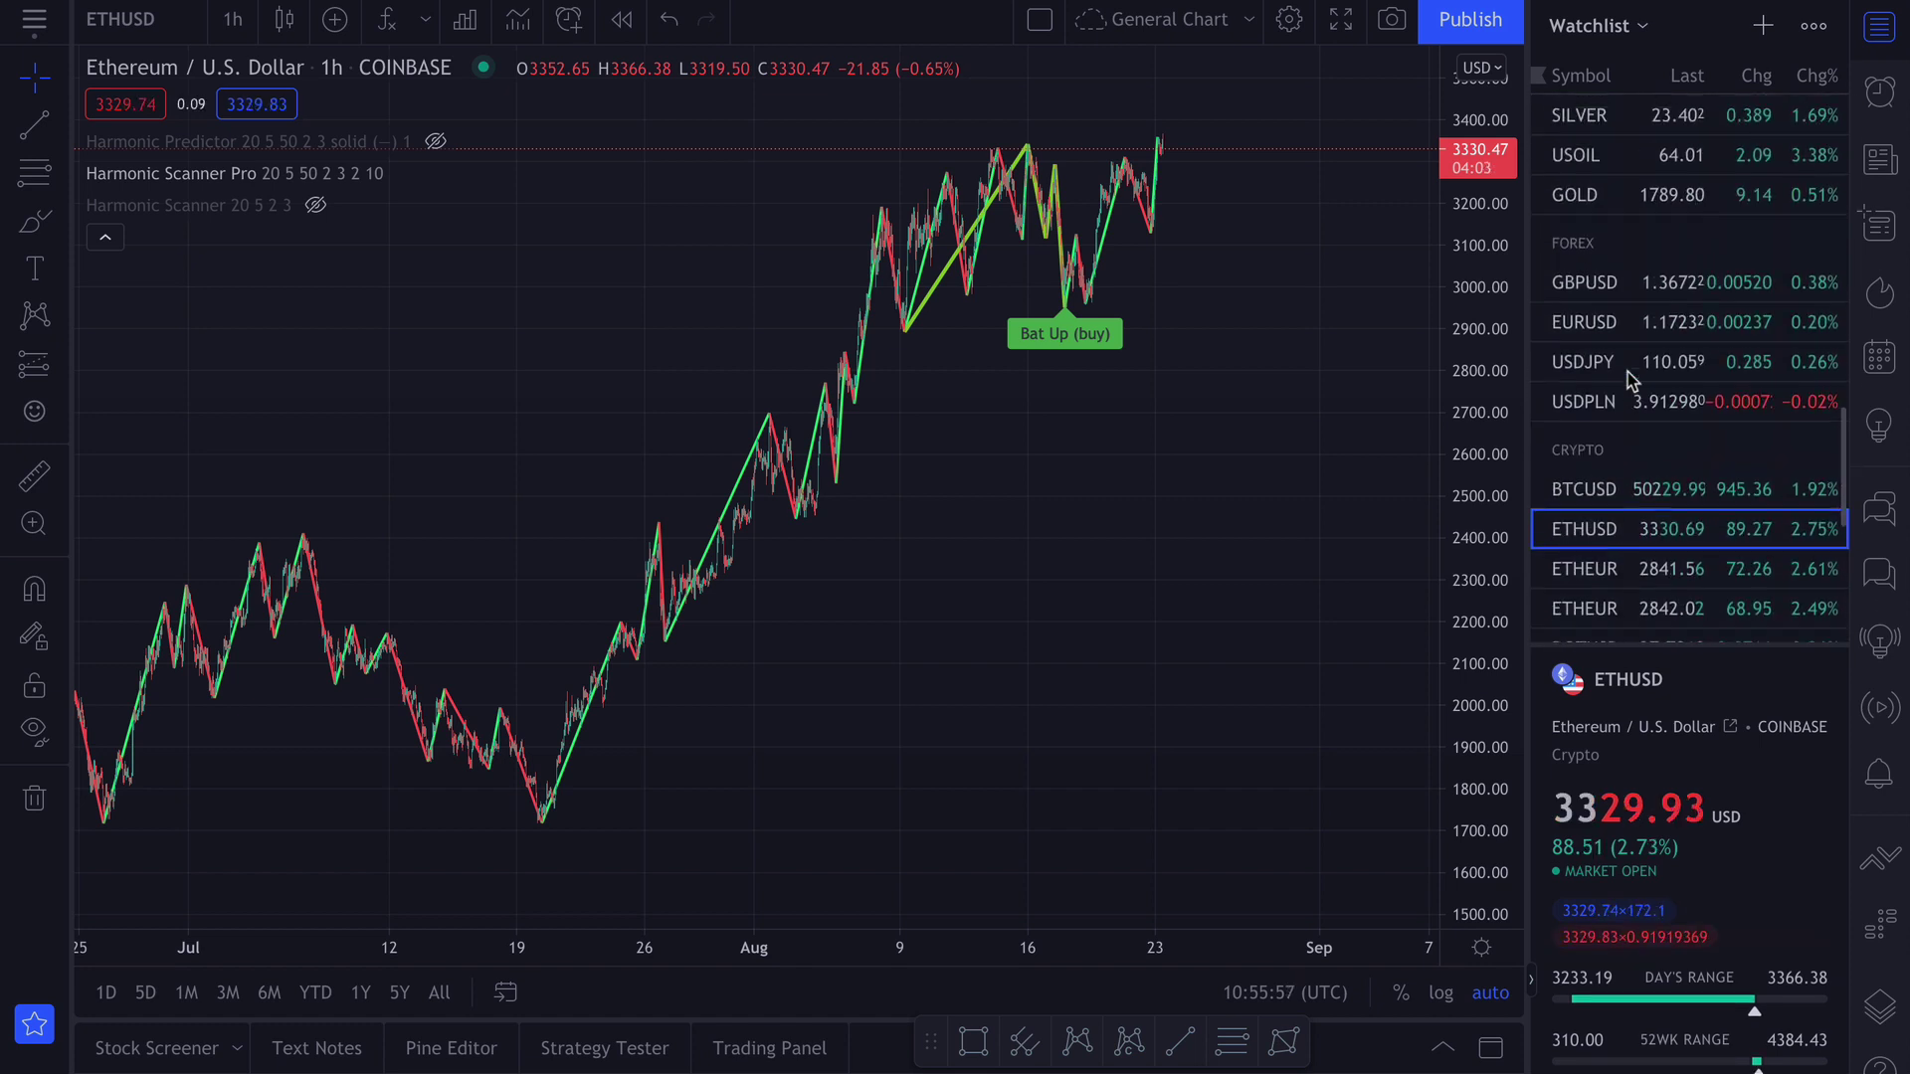
click(1619, 360)
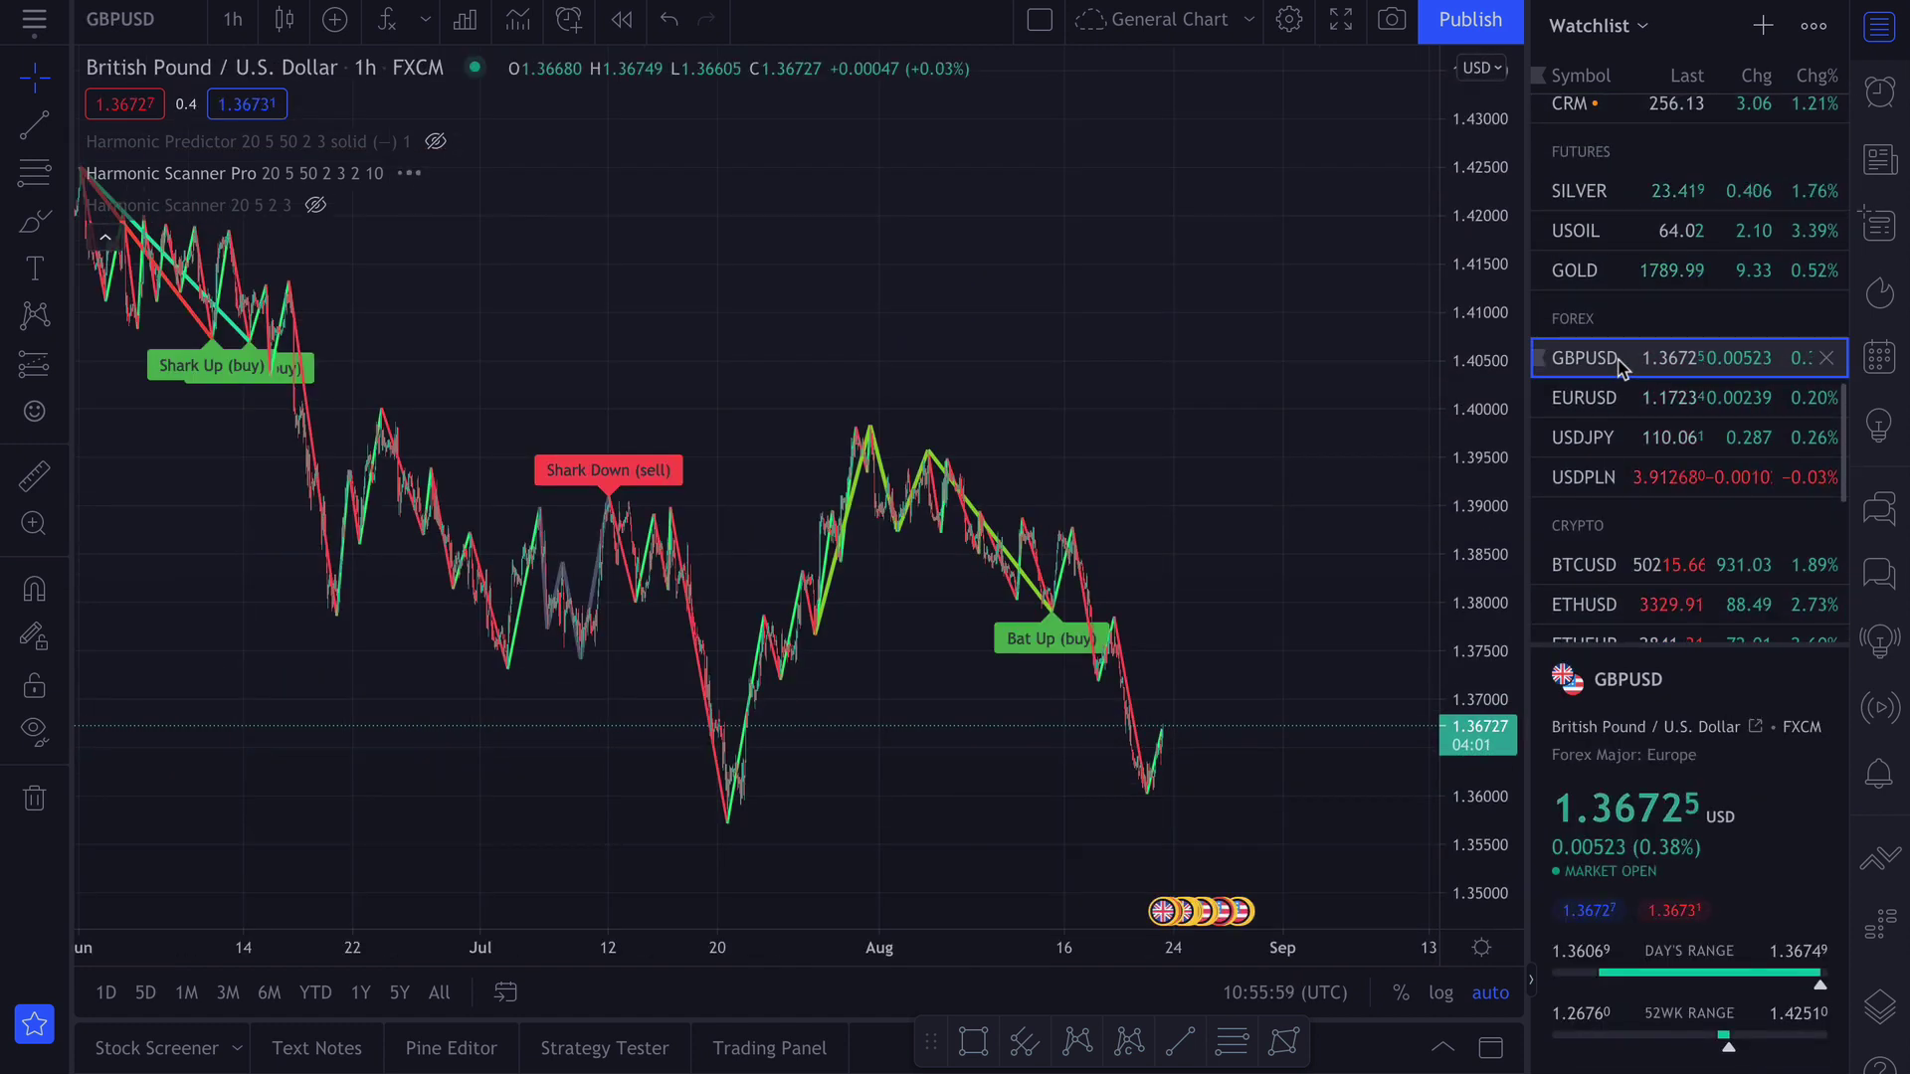
click(1620, 407)
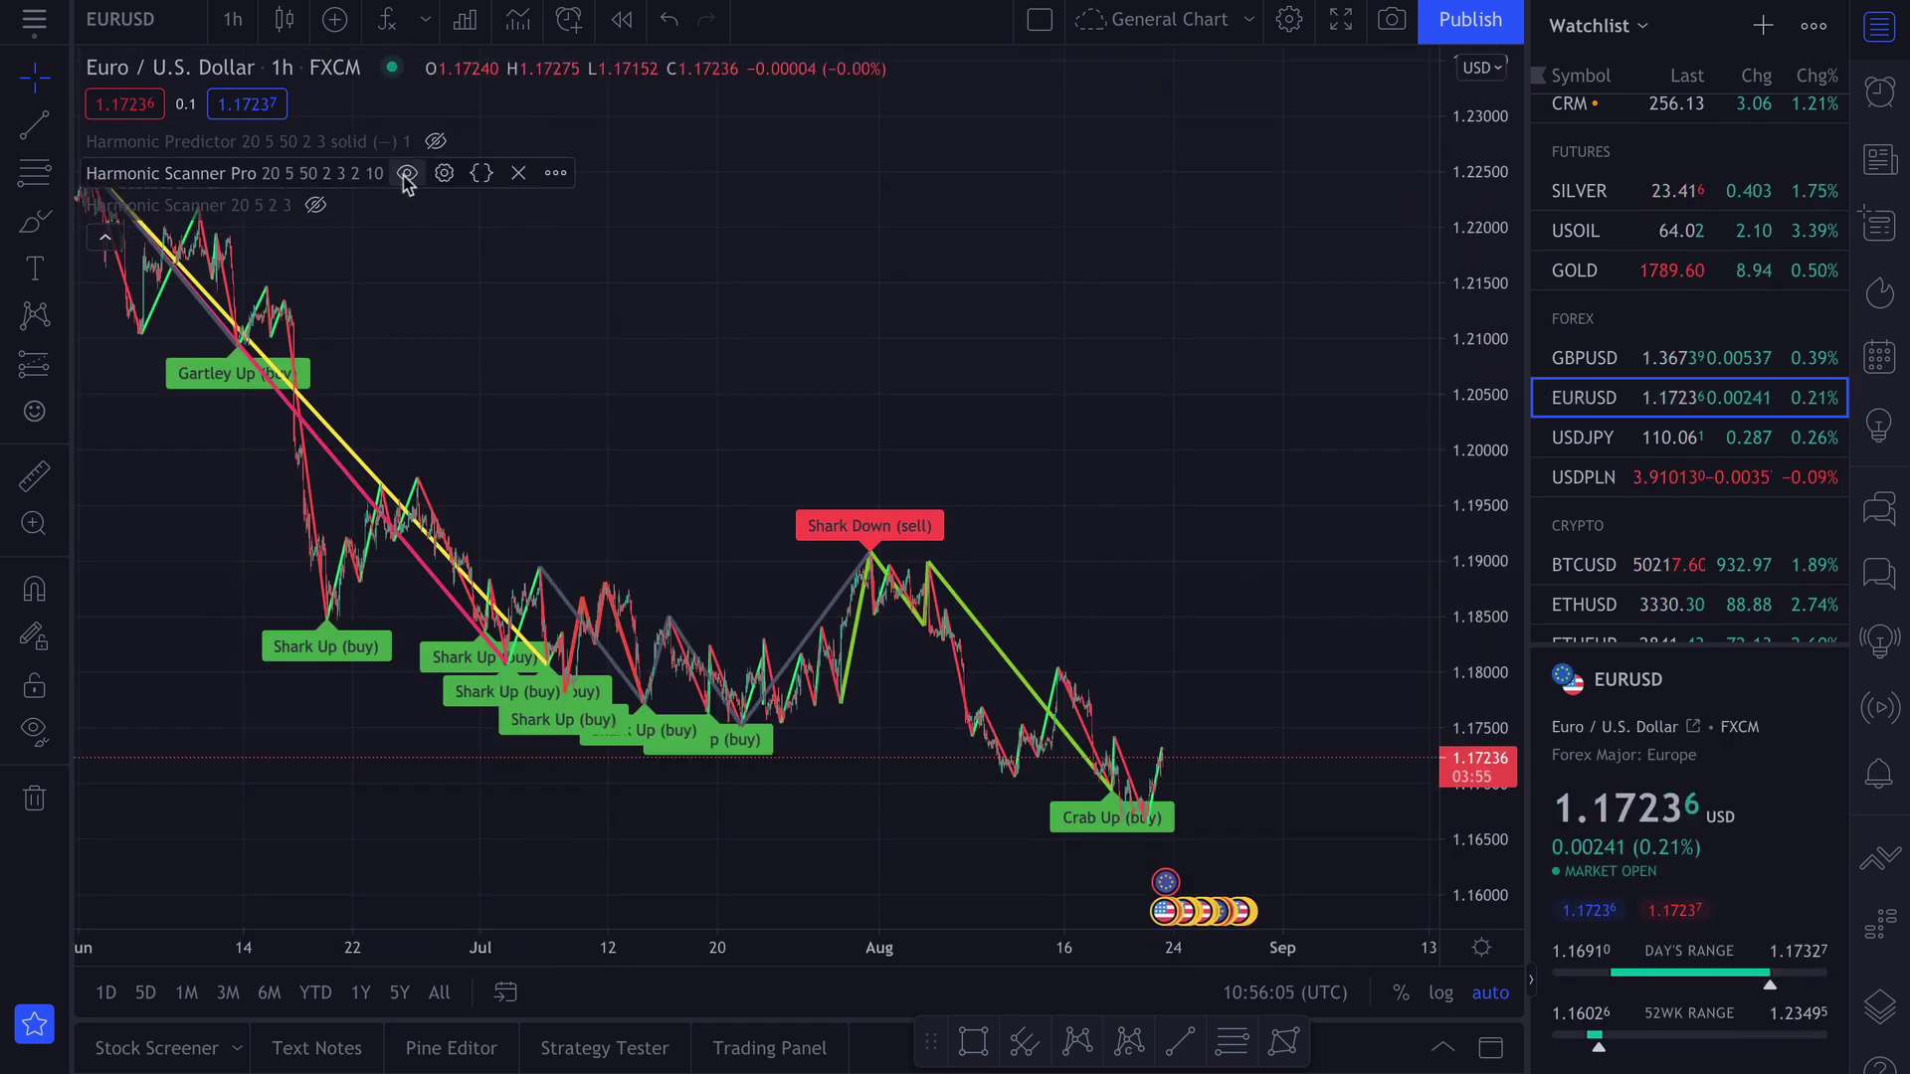
Hide Harmonic Scanner Pro and show Harmonic Predictor's projected patterns.
click(406, 174)
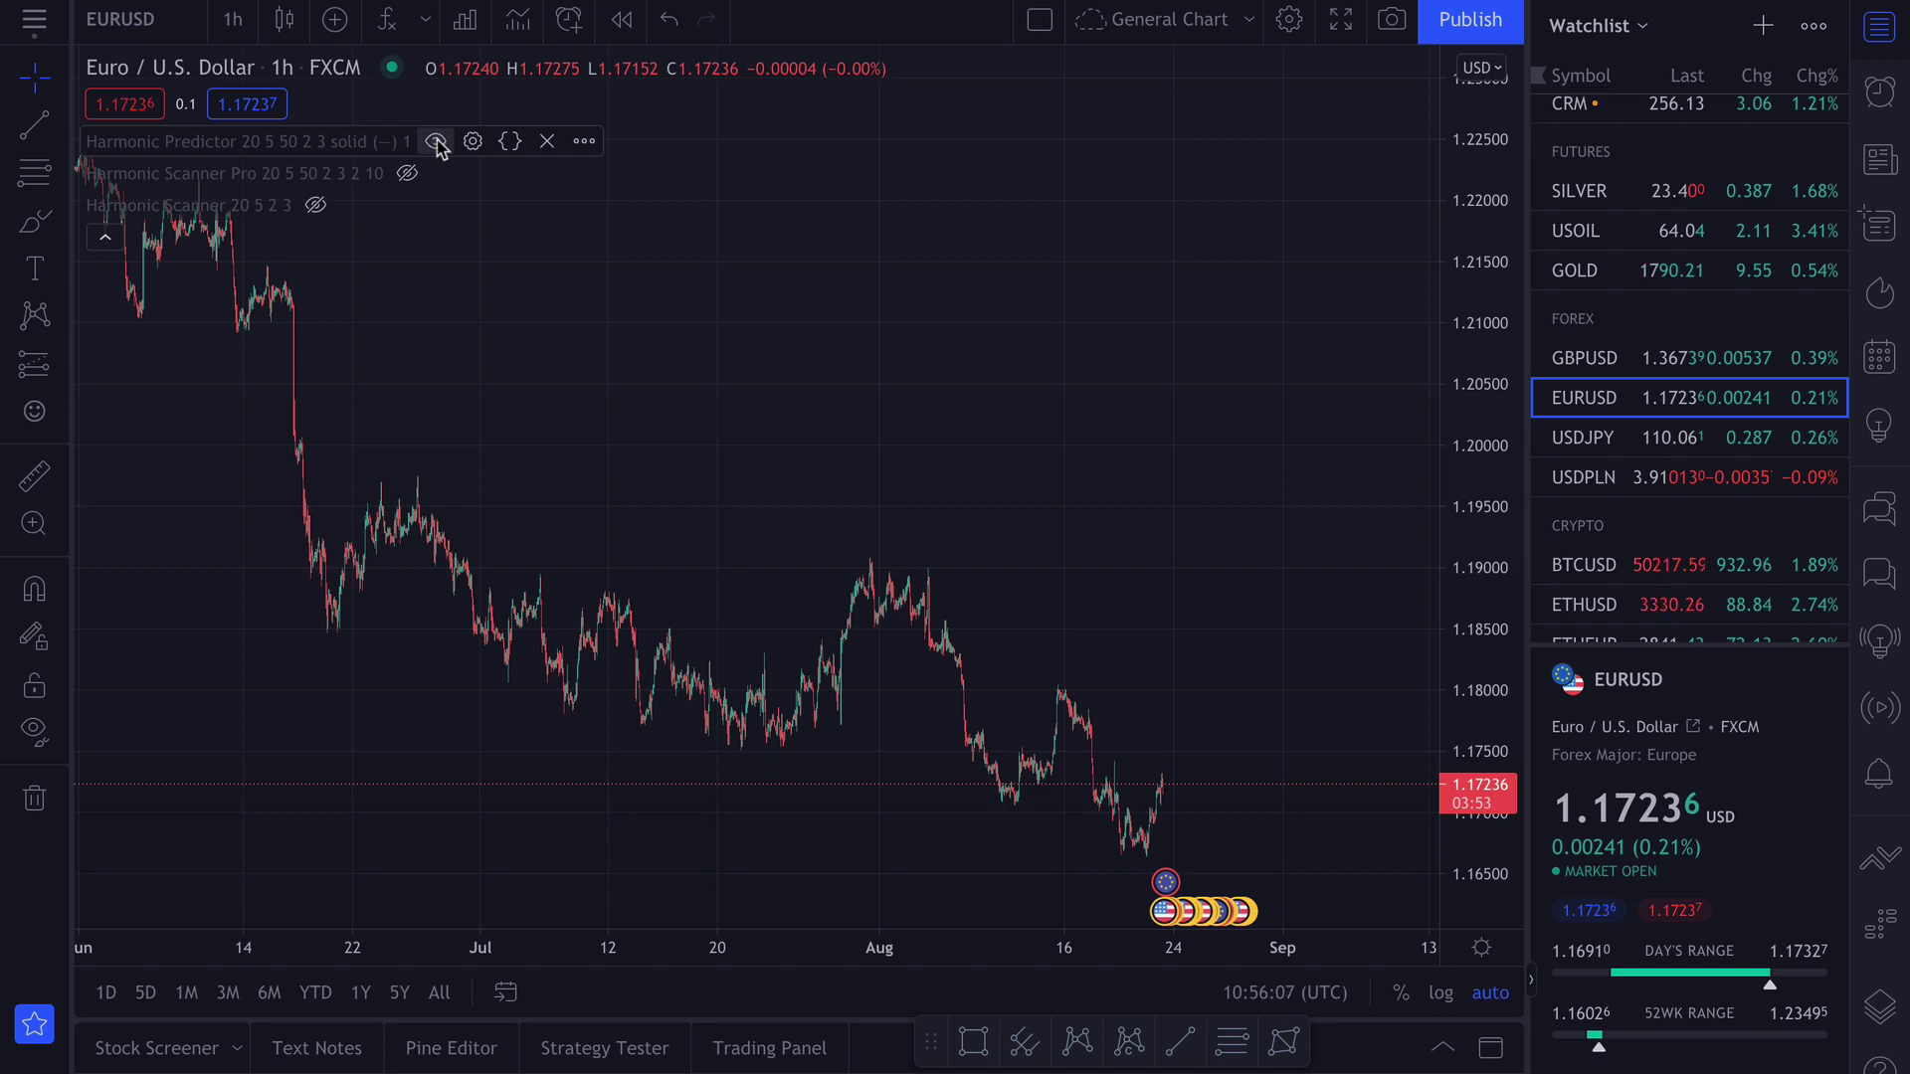
click(436, 143)
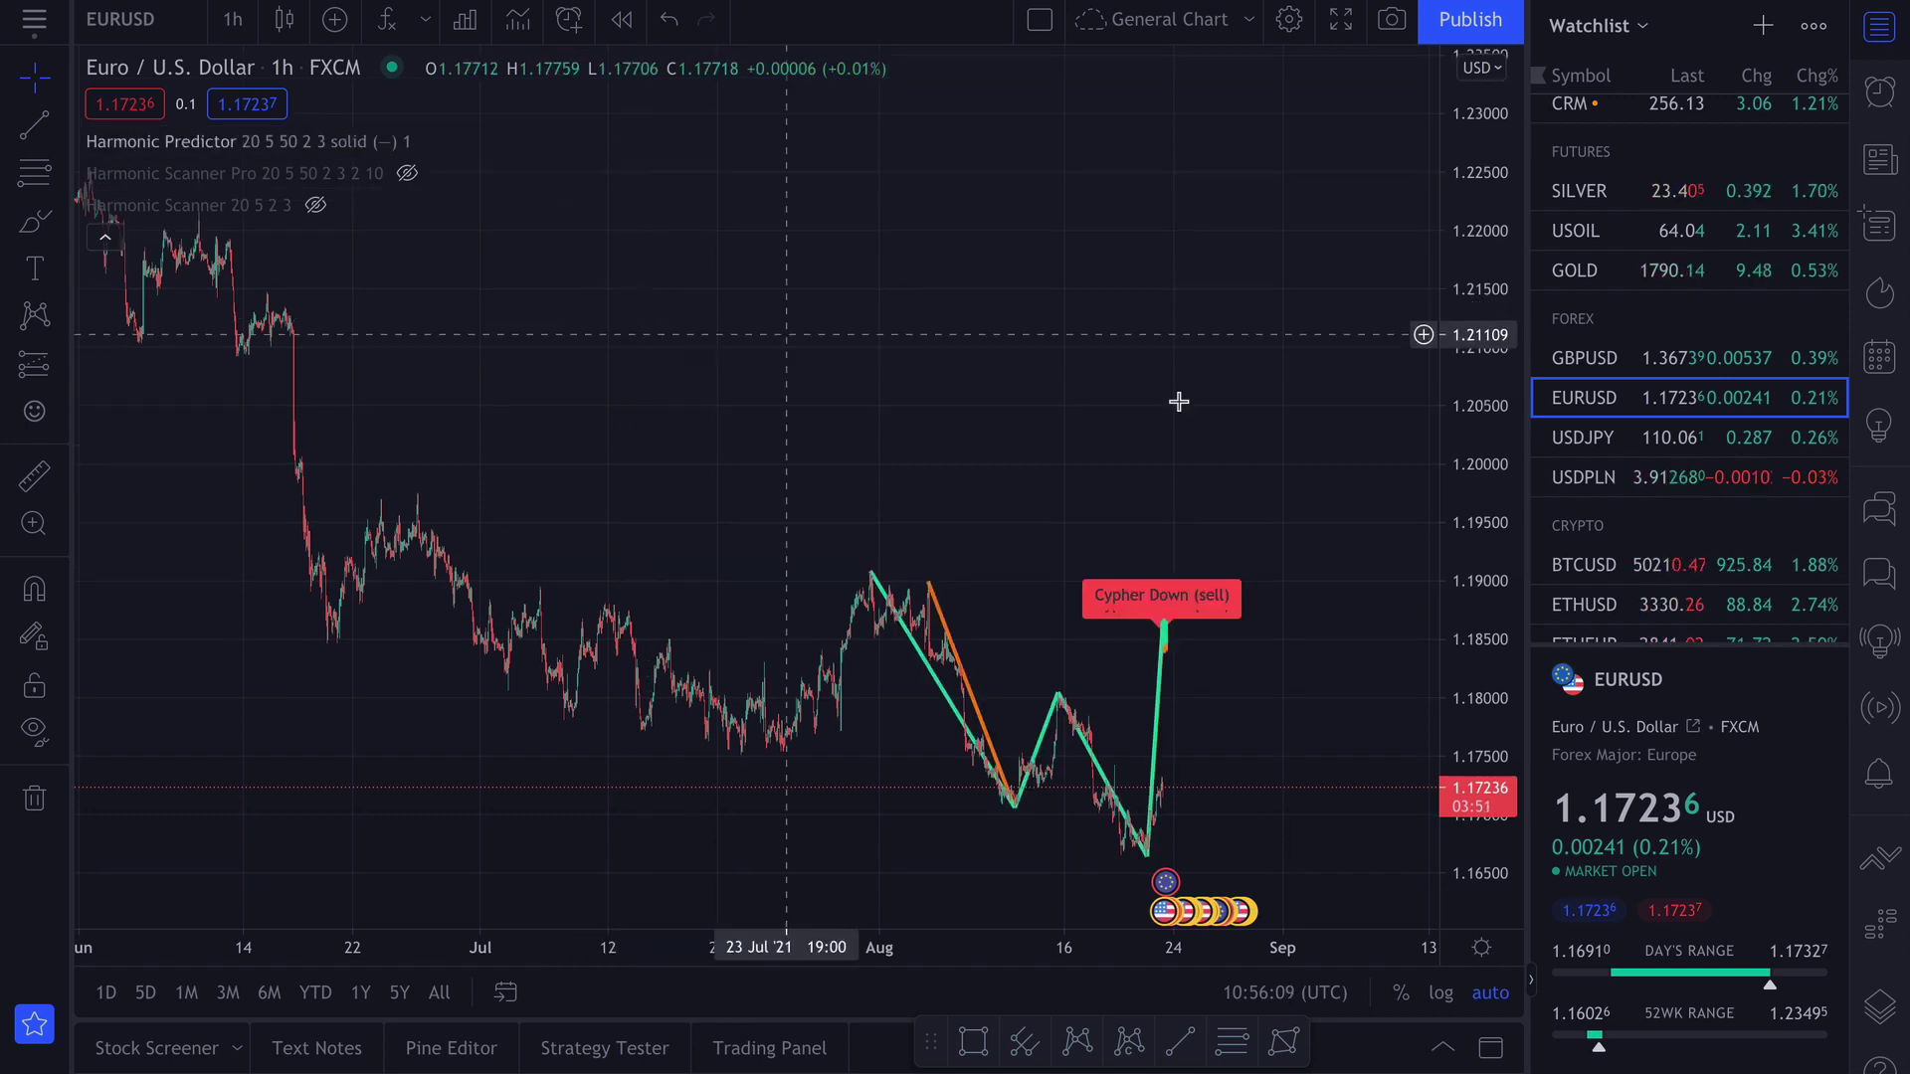
scroll(1172, 631, up, 5)
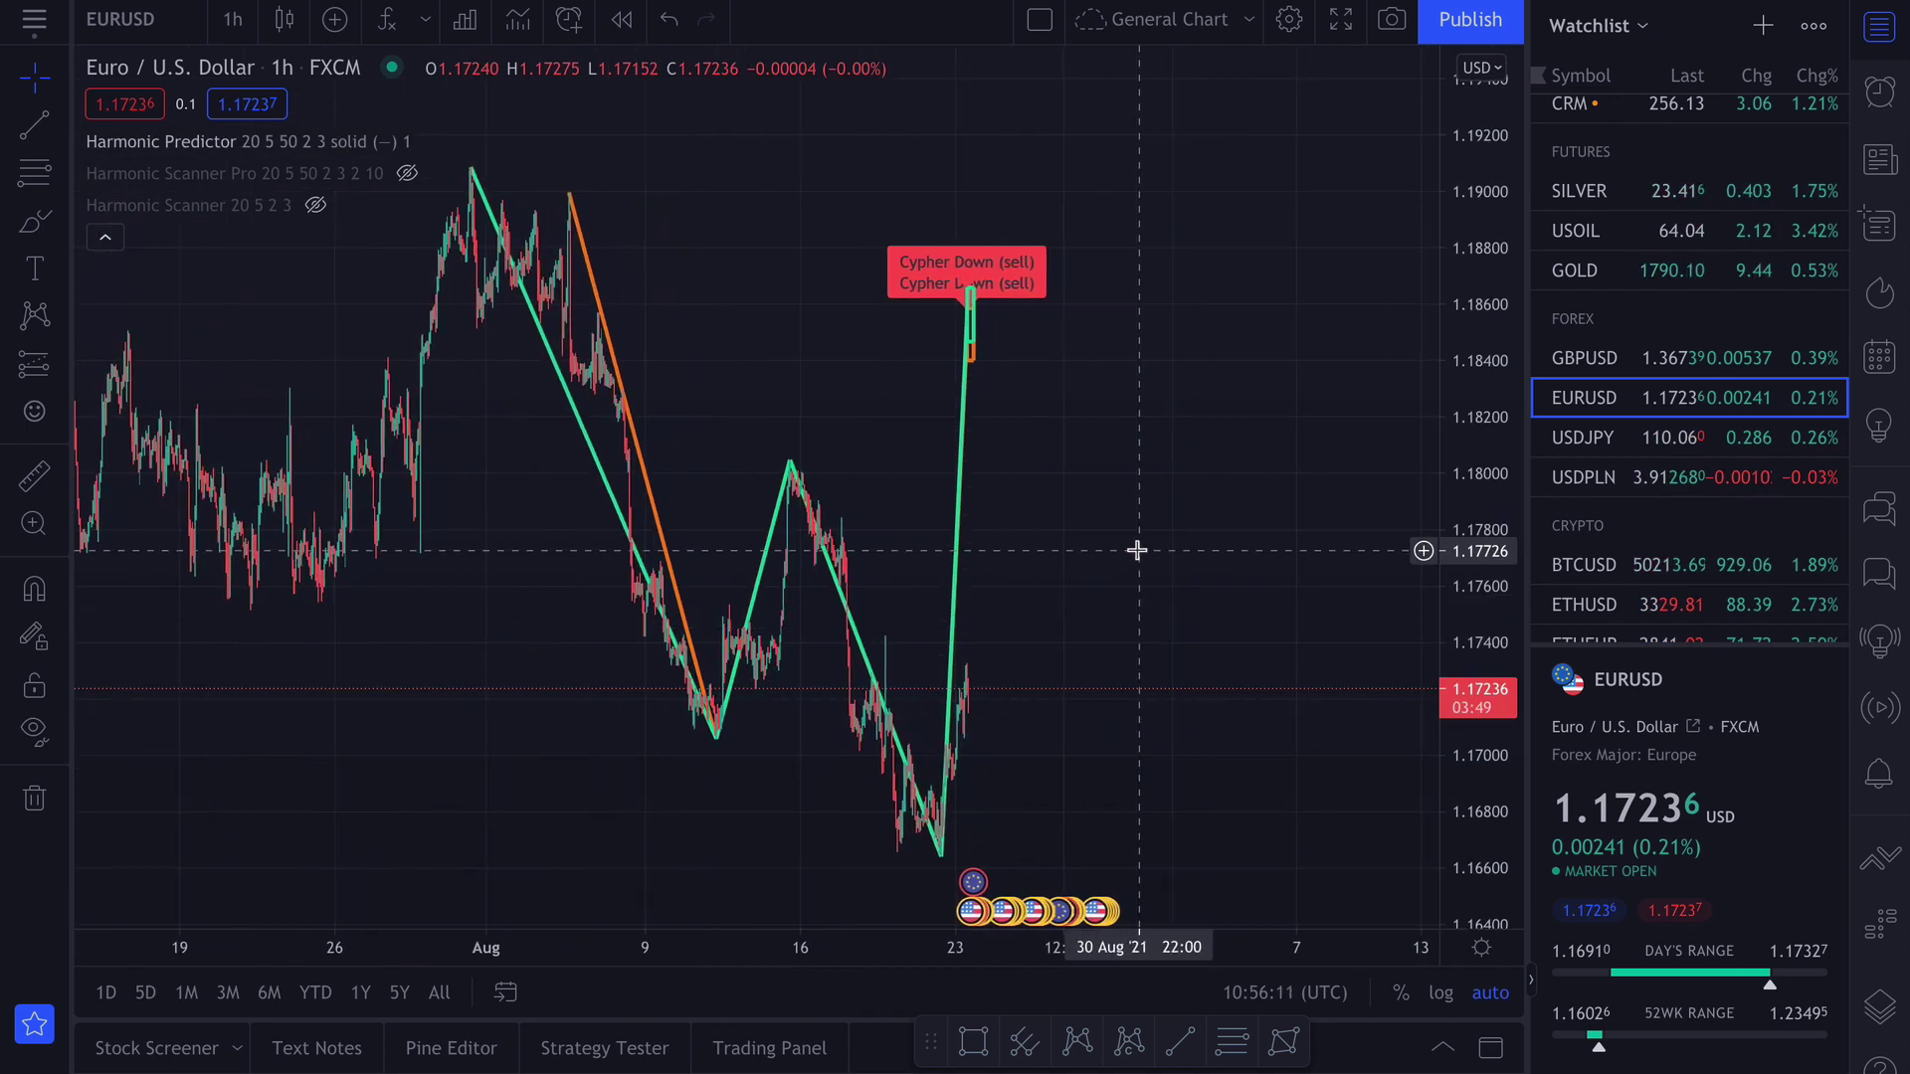
scroll(1597, 261, up, 10)
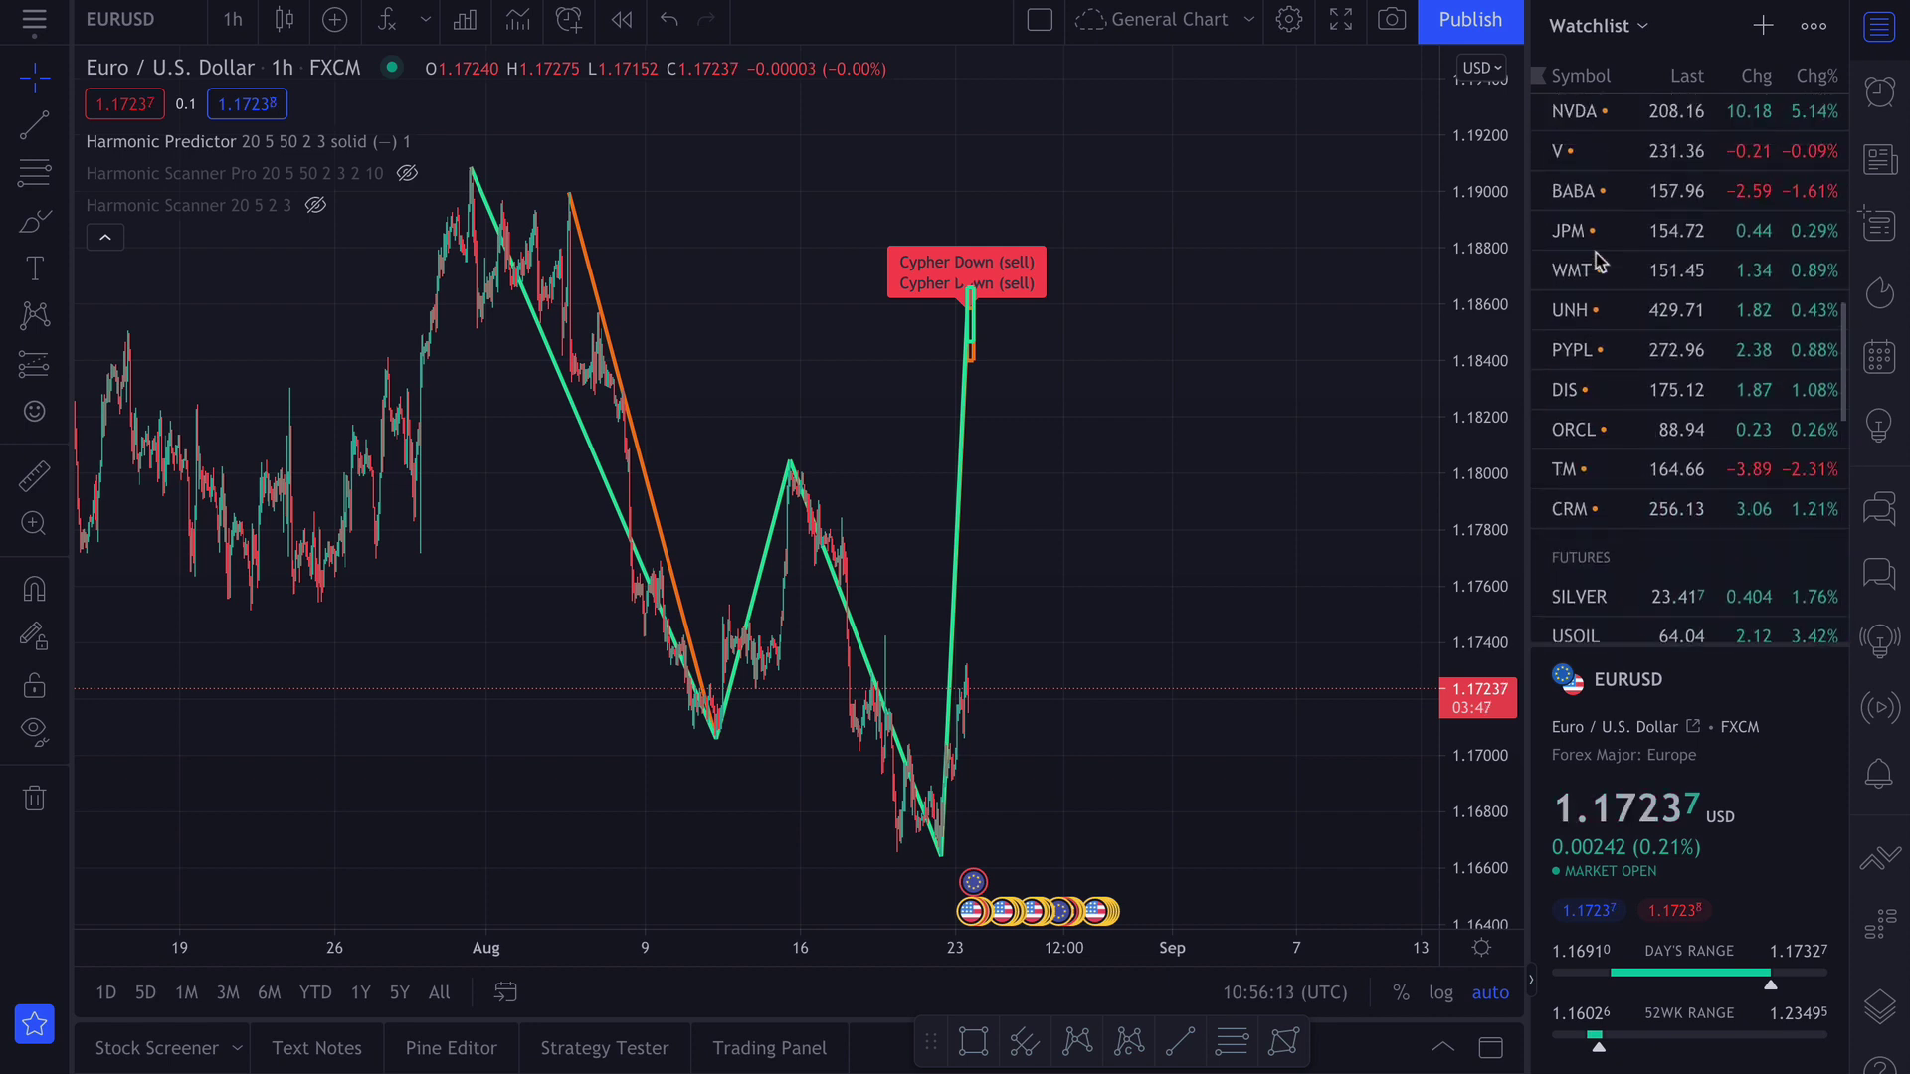
scroll(1596, 260, up, 1)
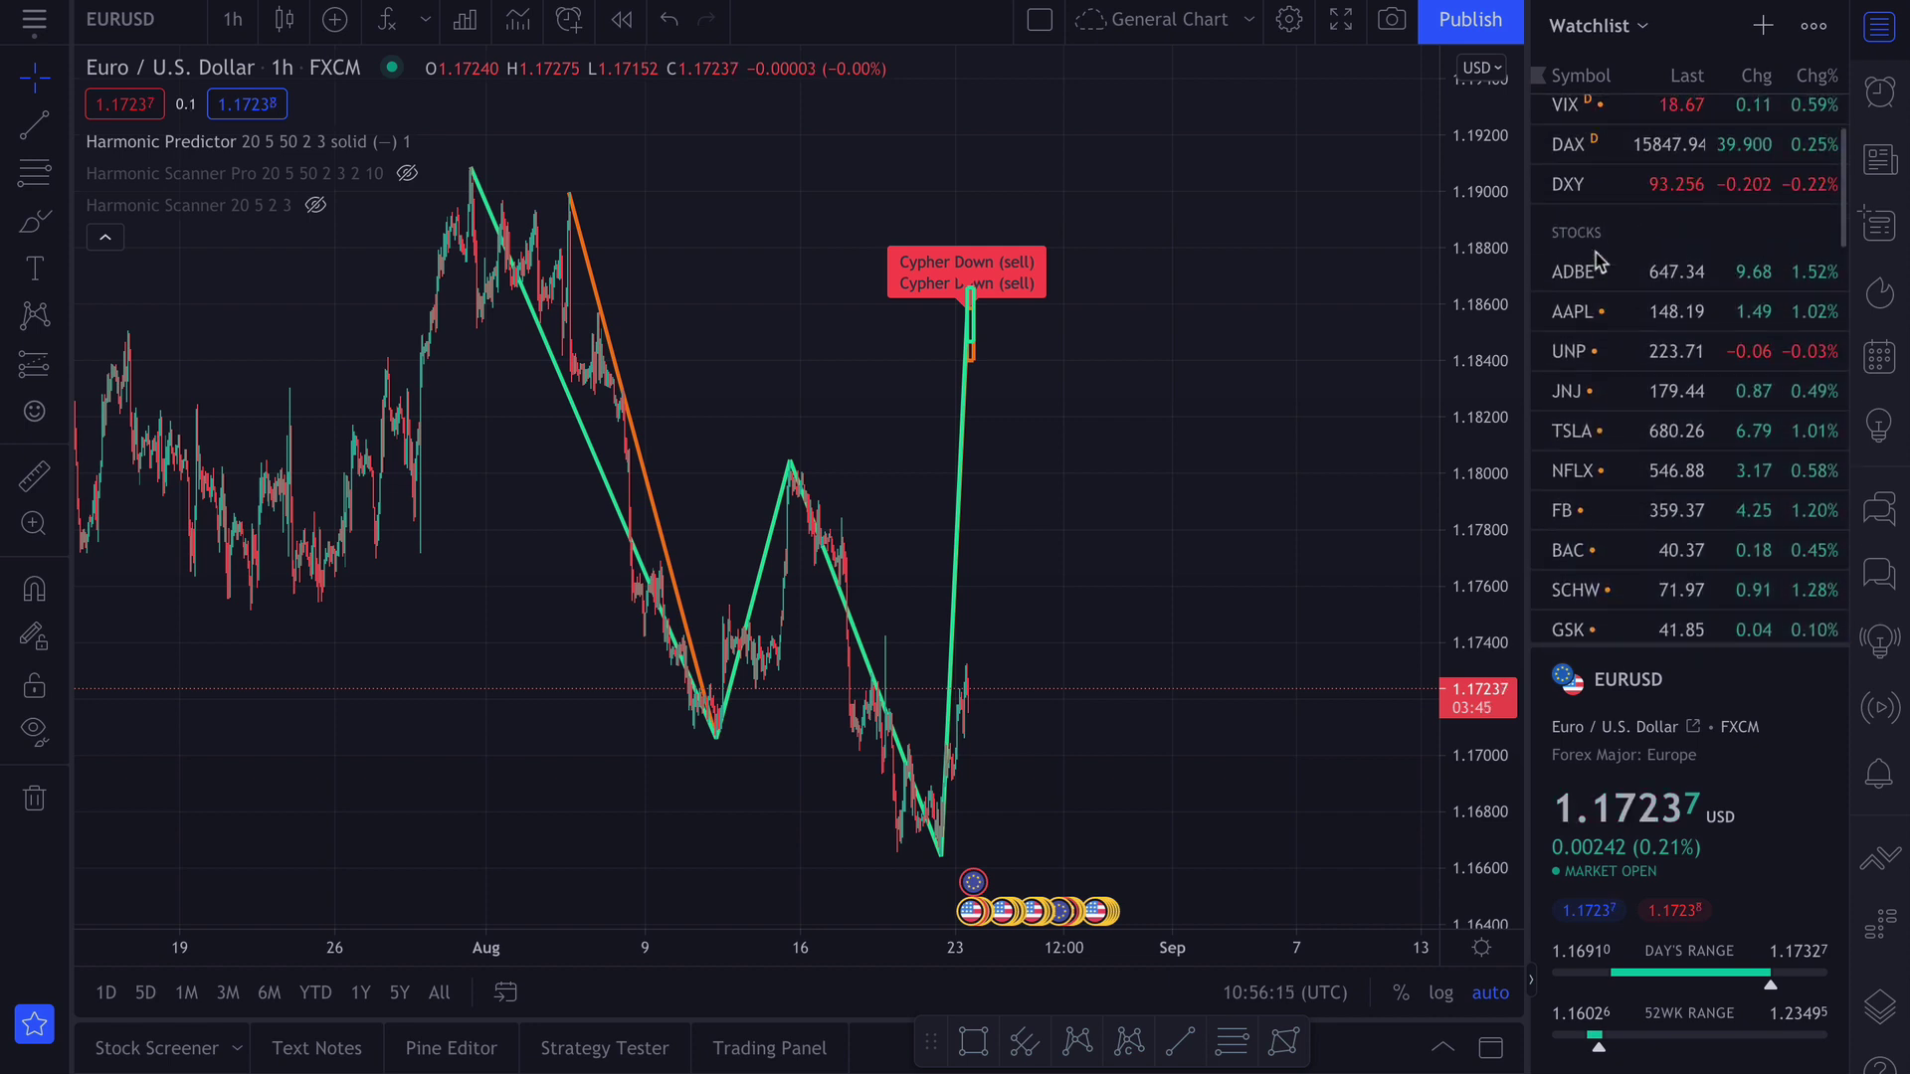
View Harmonic Predictor projections on ADBE, AAPL and then Union Pacific.
click(1601, 269)
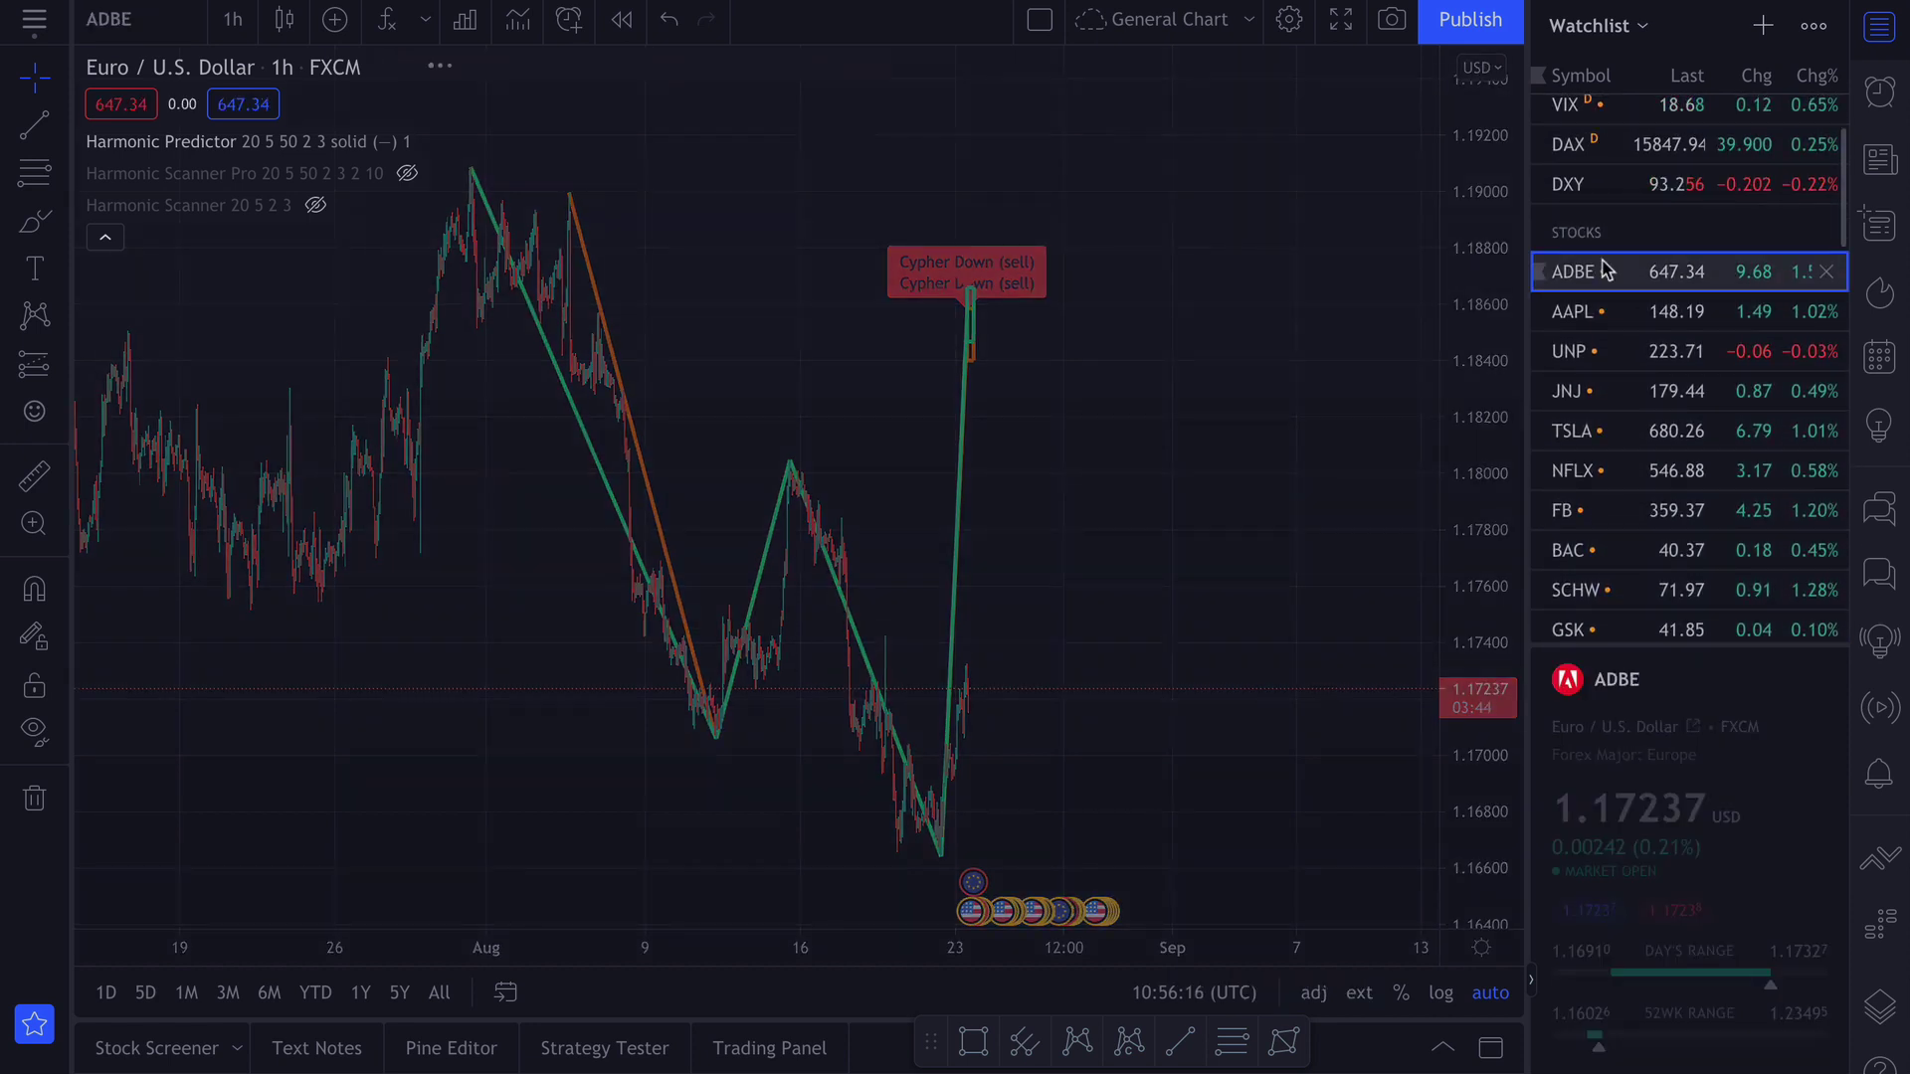
click(1612, 313)
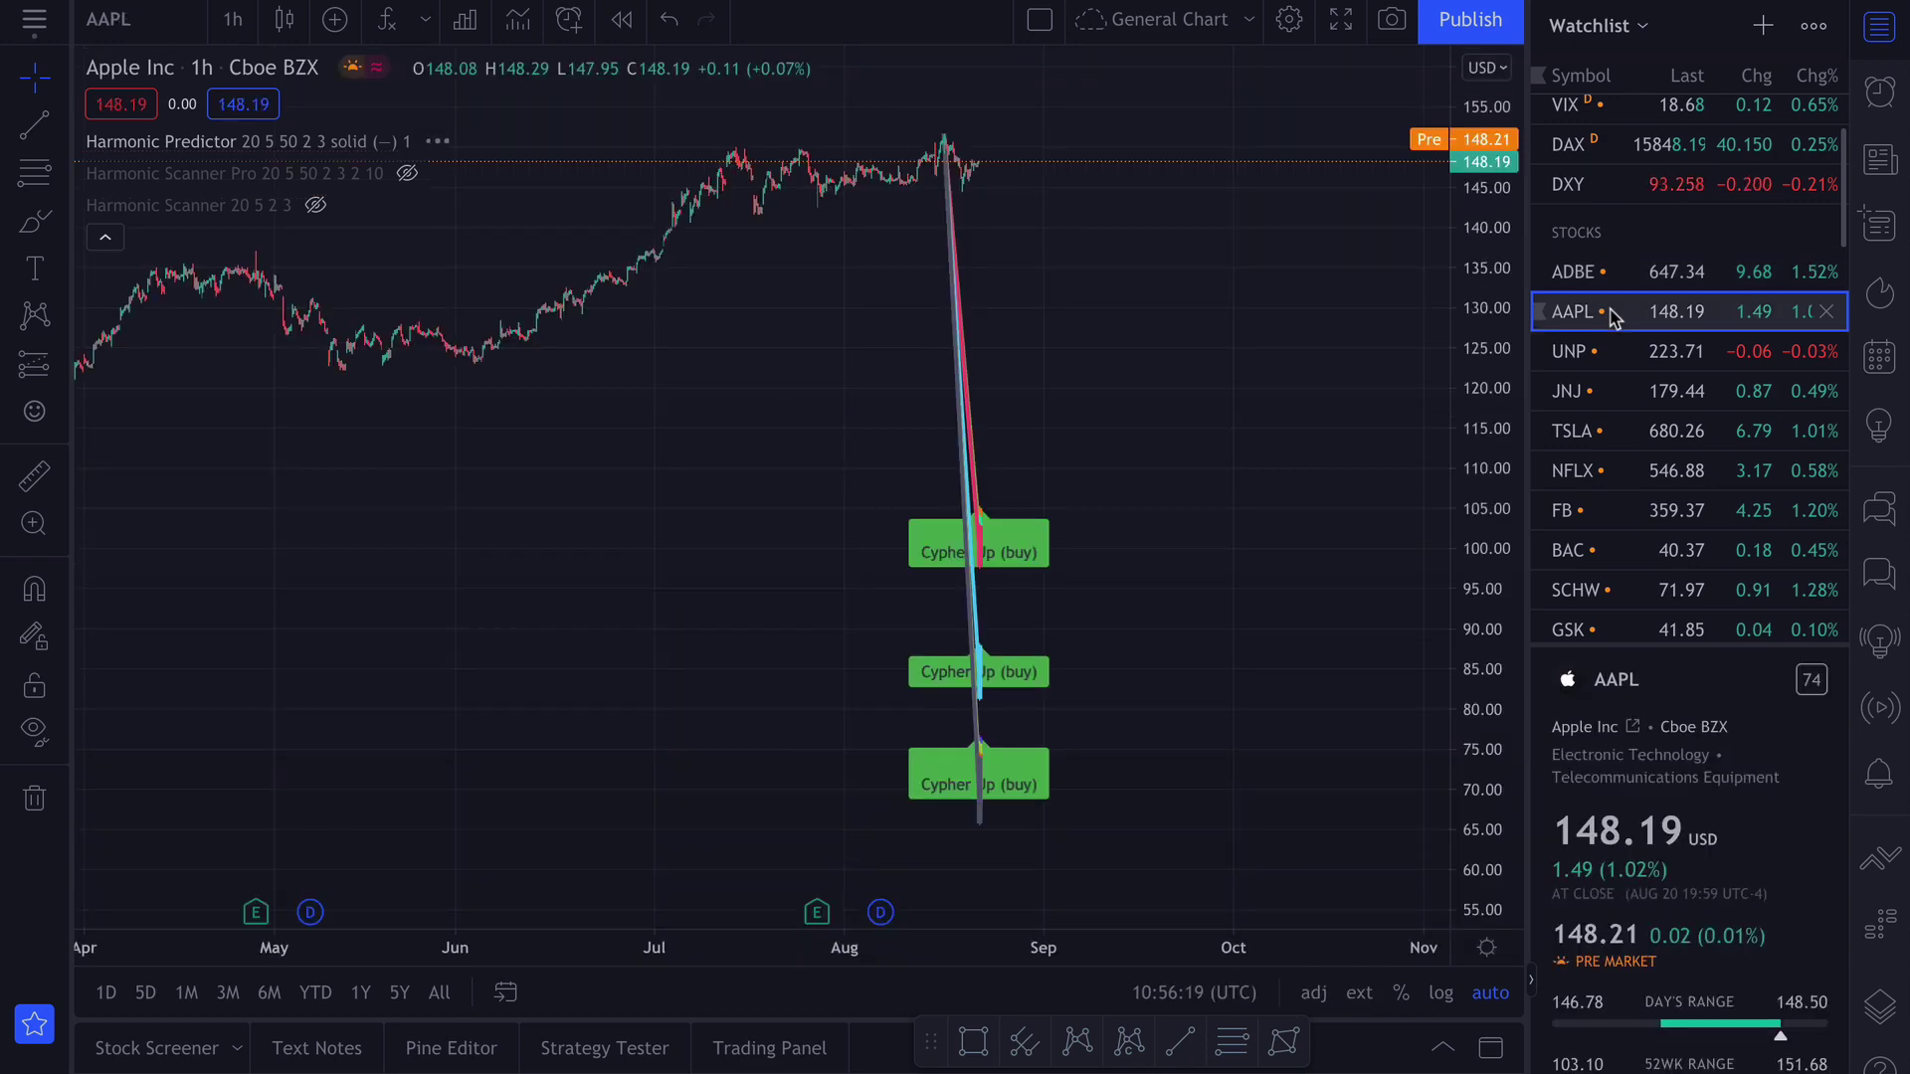
click(1619, 353)
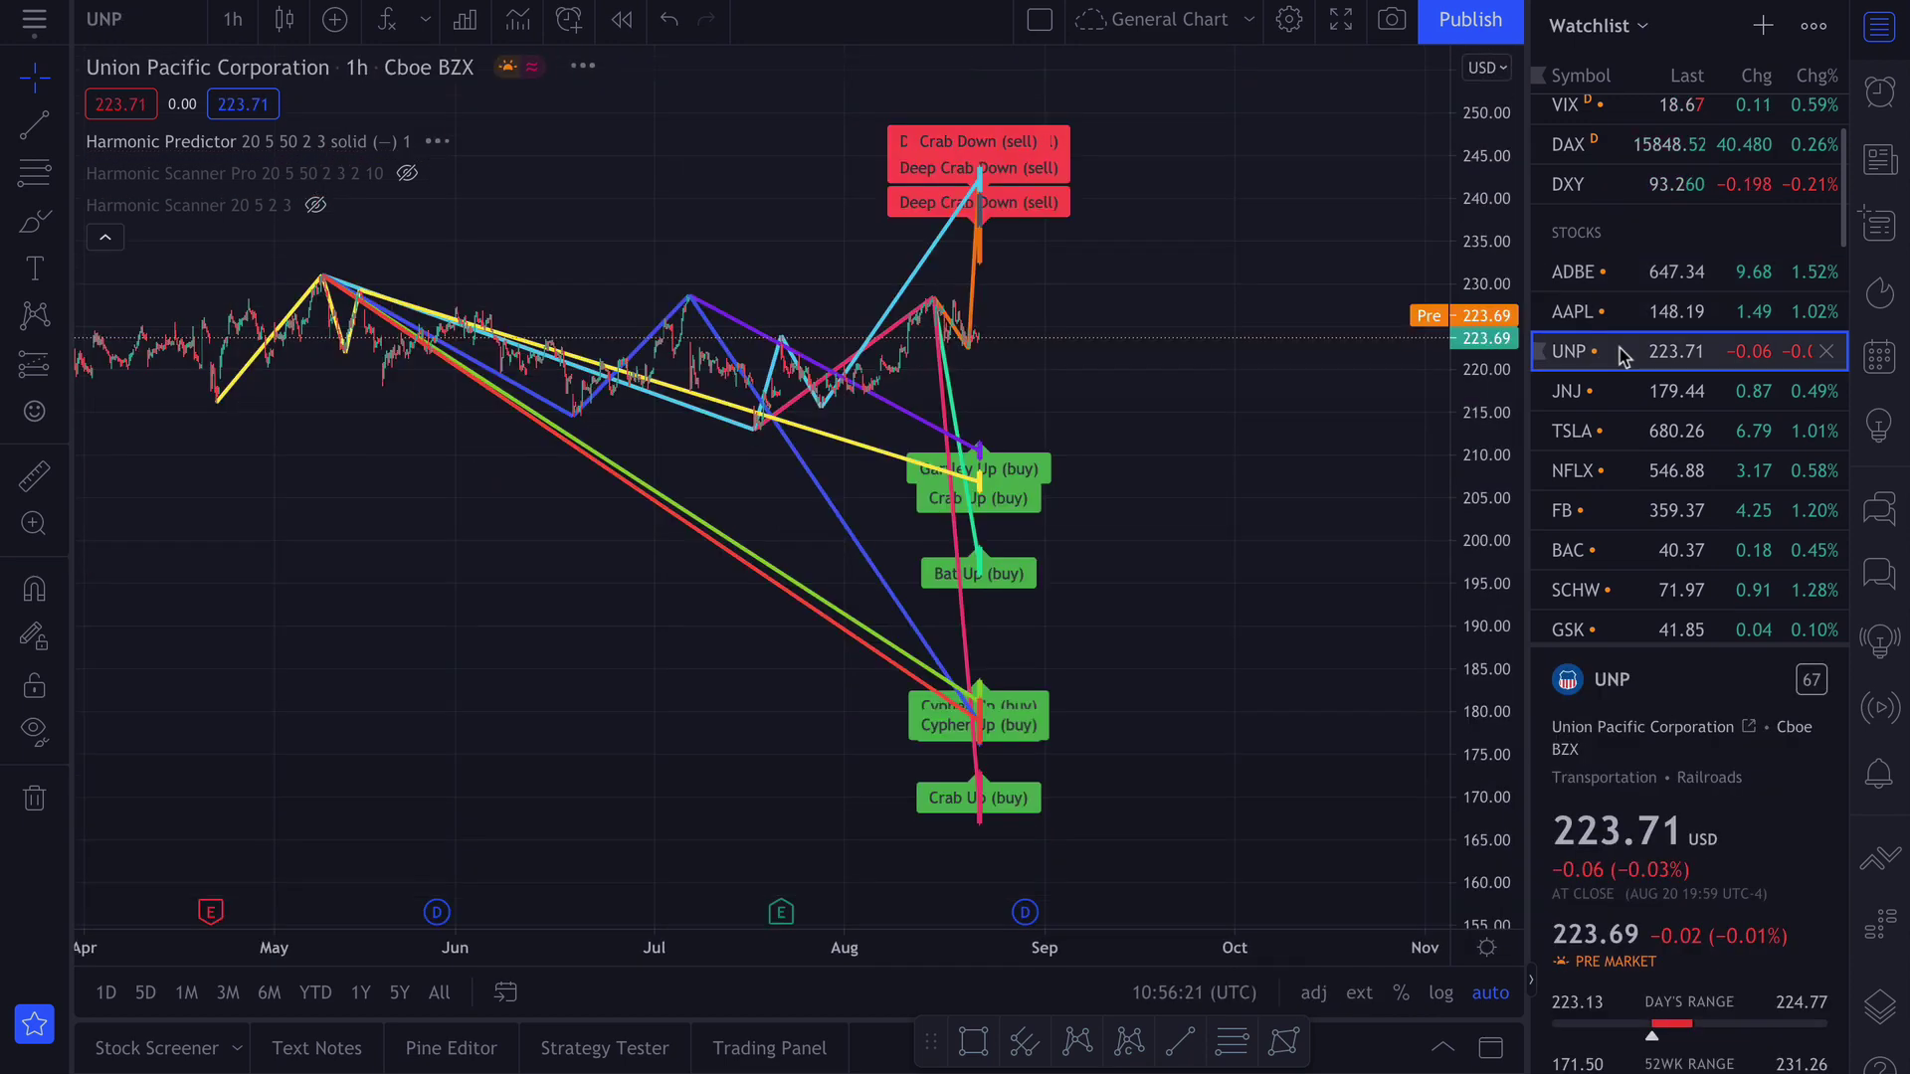